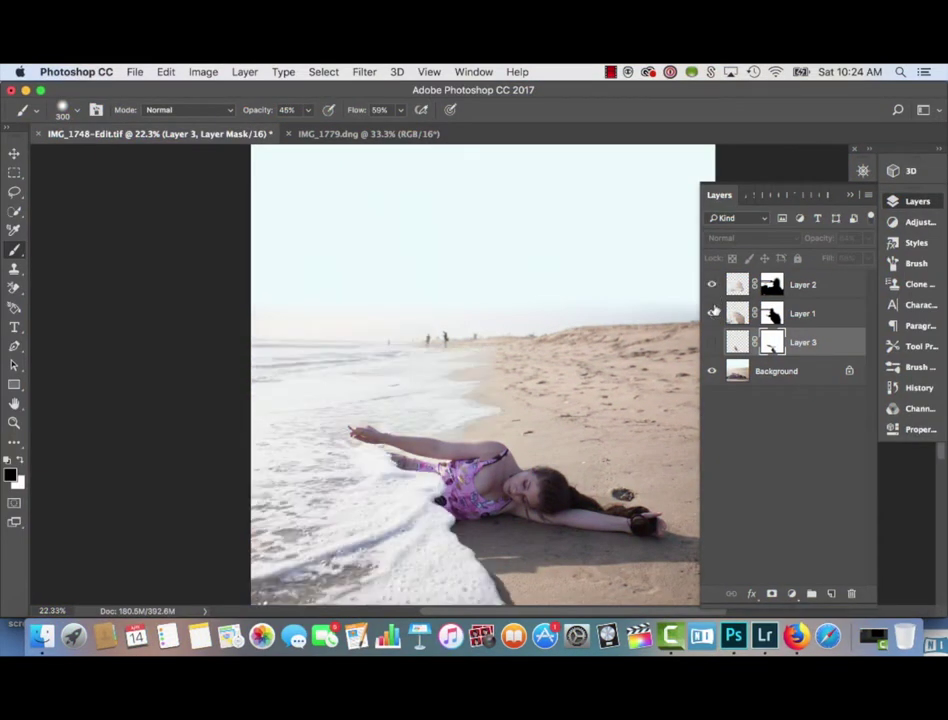
# Show the hidden Layer 3 to compare the composite
pyautogui.click(713, 342)
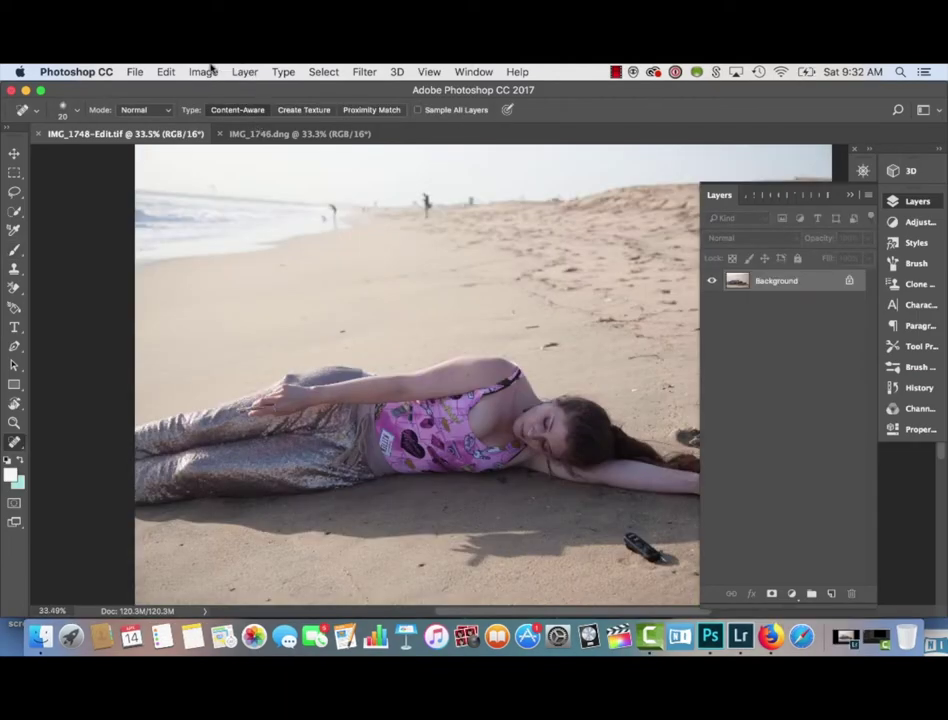
# Set the canvas height to 23.4 inches to extend the image into a square
pyautogui.click(205, 72)
pyautogui.click(230, 200)
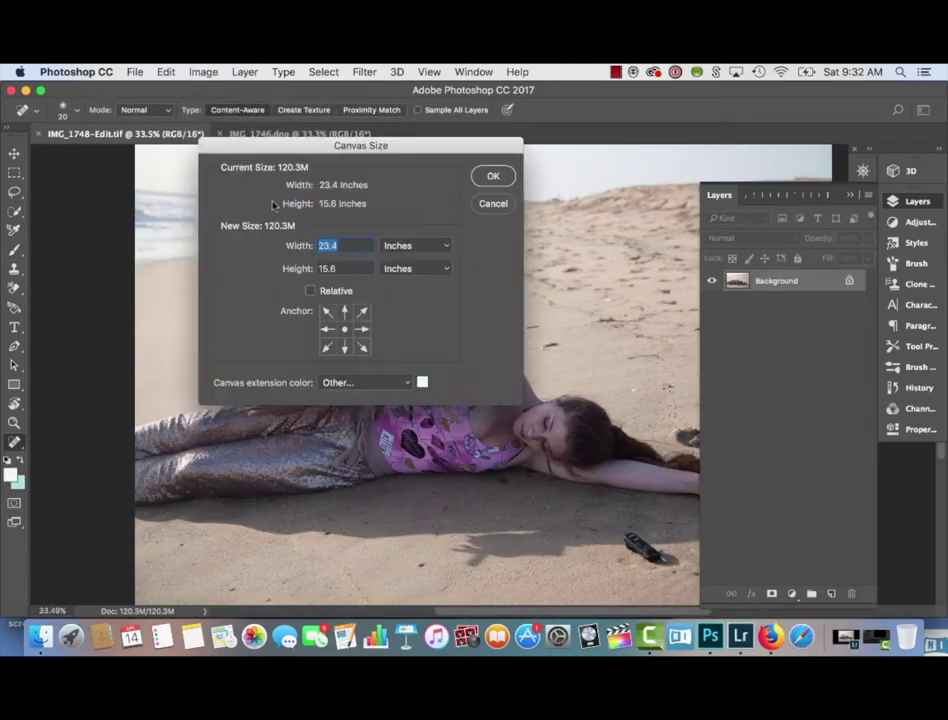
pyautogui.press('Tab')
pyautogui.write('23.4')
pyautogui.press('Return')
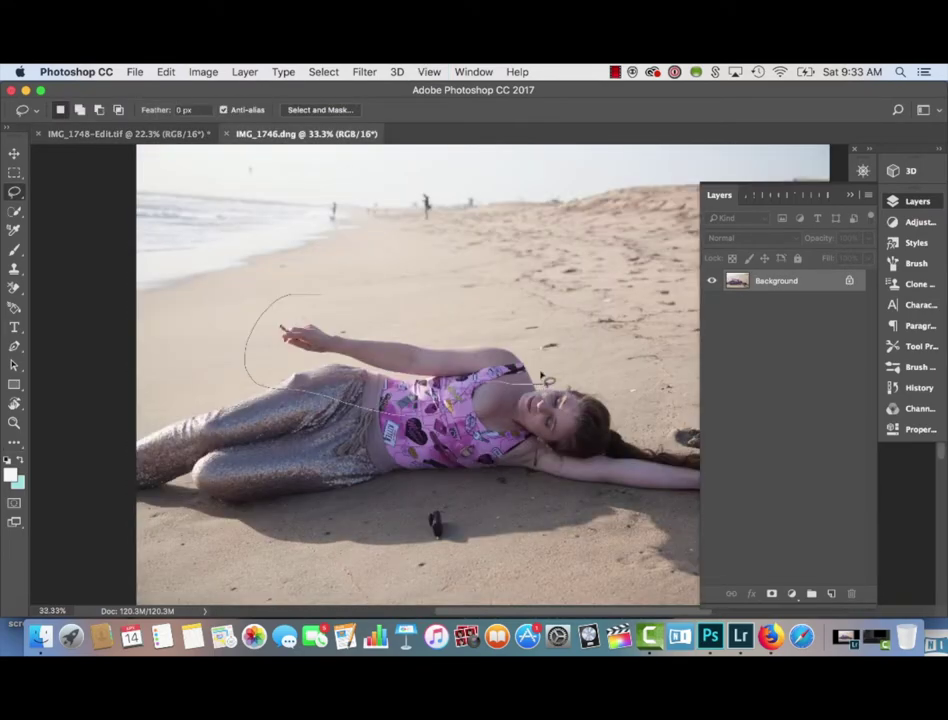
# Copy the lassoed raised arm and torso from IMG_1746.dng into IMG_1748-Edit.tif and move it over the woman's body
pyautogui.press('super+c')
pyautogui.press('super+v')
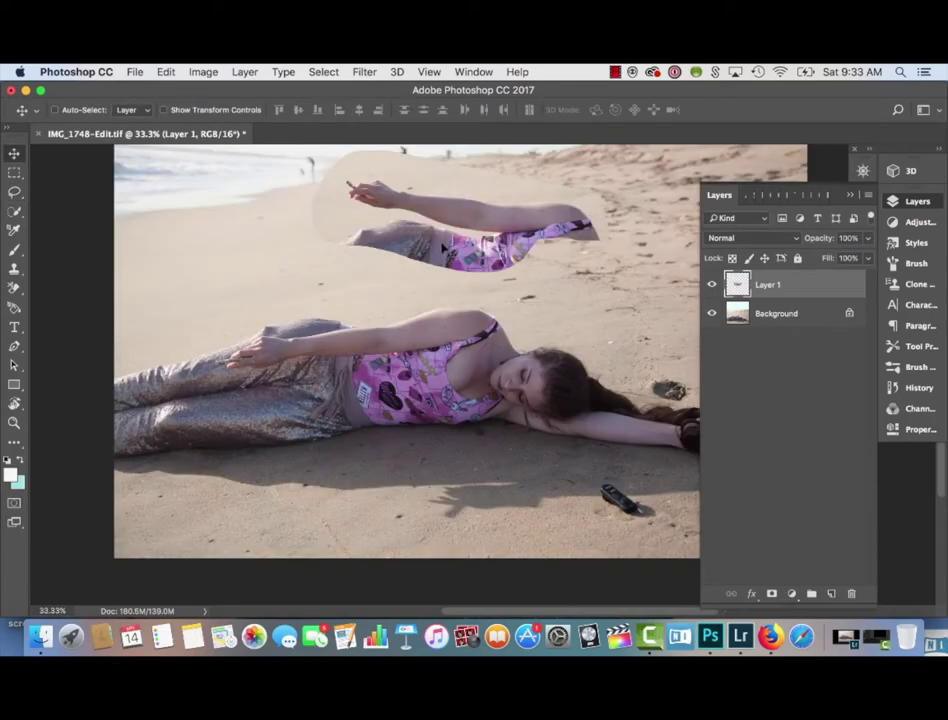
pyautogui.moveTo(443, 248); pyautogui.dragTo(346, 359)
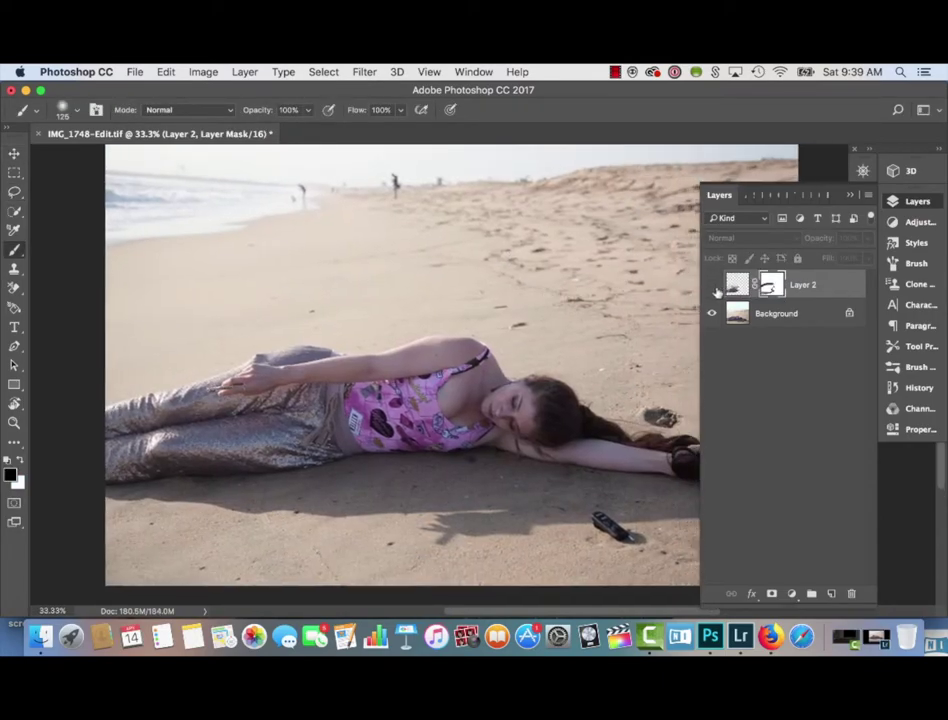
# Toggle the visibility of Layer 2 to compare the pose with and without the replacement arm and legs
pyautogui.click(714, 288)
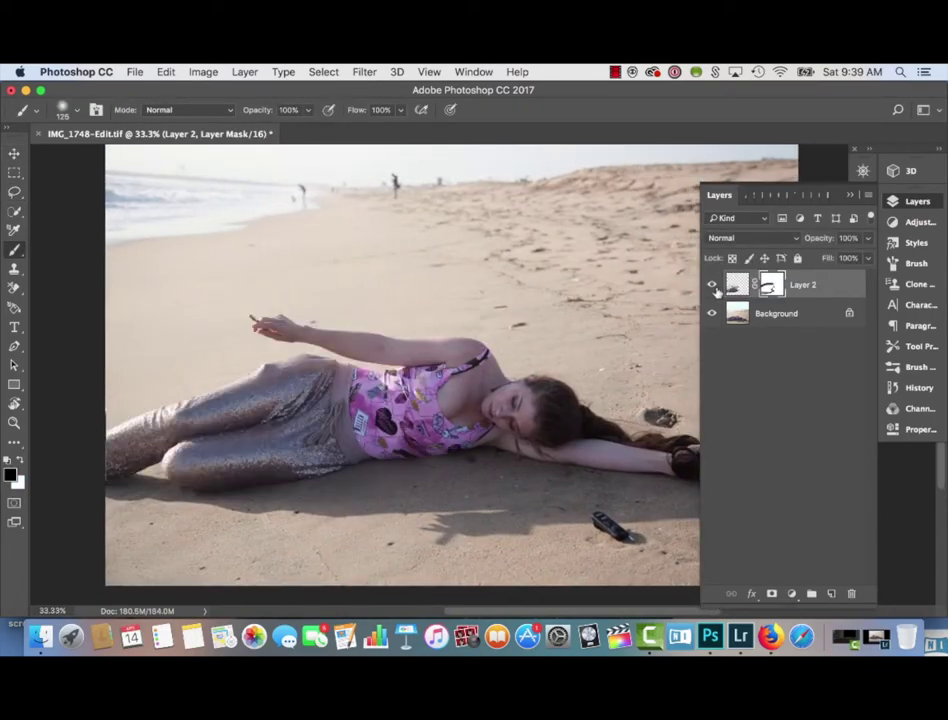
pyautogui.click(714, 288)
pyautogui.click(714, 288)
pyautogui.click(715, 290)
pyautogui.click(715, 290)
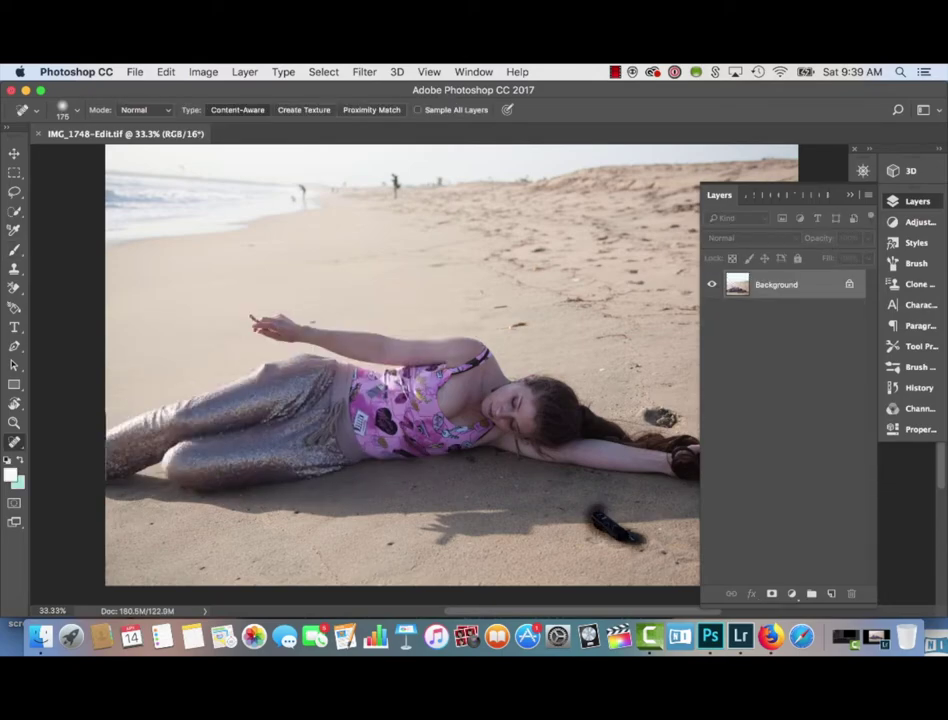
# Remove the black object from the sand with the Spot Healing Brush, and paint over the sky seam on Layer 1
pyautogui.moveTo(598, 516); pyautogui.dragTo(634, 537)
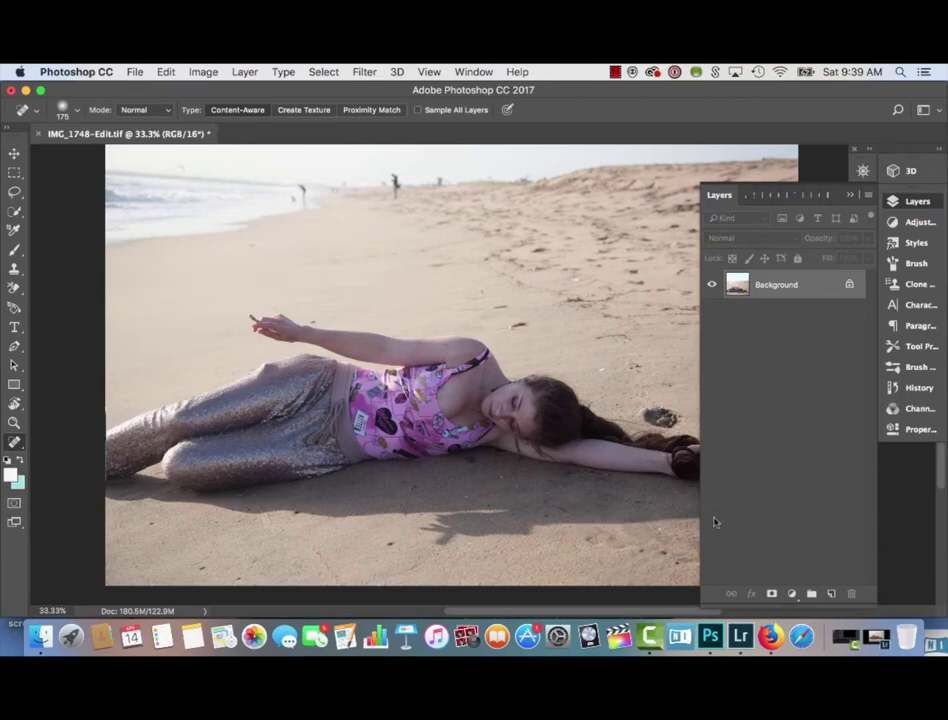
pyautogui.hotkey('ctrl', 'z')
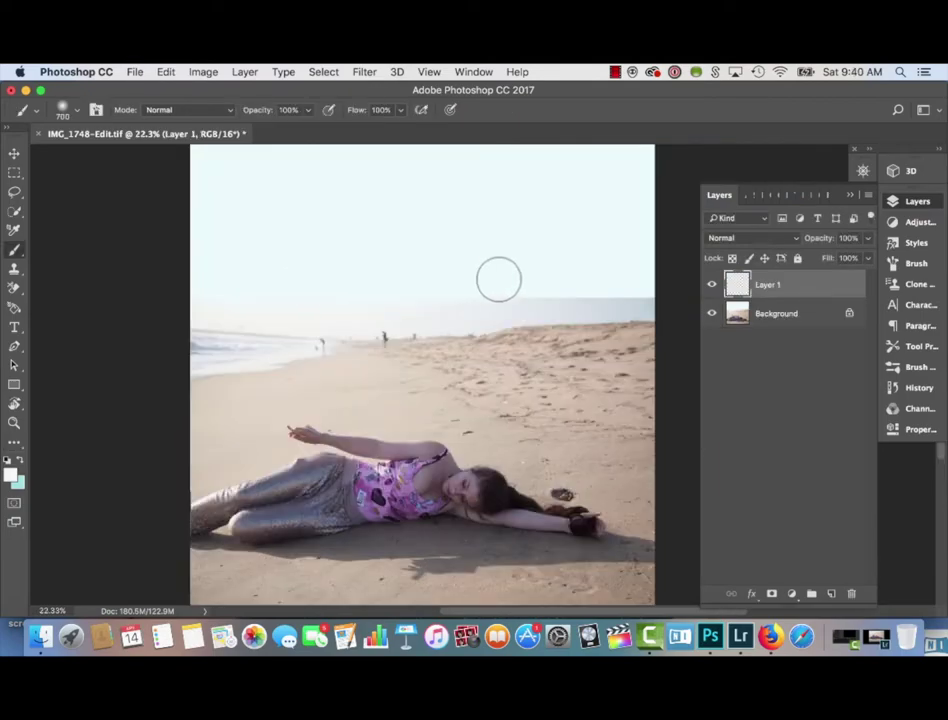
pyautogui.moveTo(576, 275)
pyautogui.mouseDown()
pyautogui.moveTo(605, 277)
pyautogui.moveTo(595, 279)
pyautogui.mouseUp()
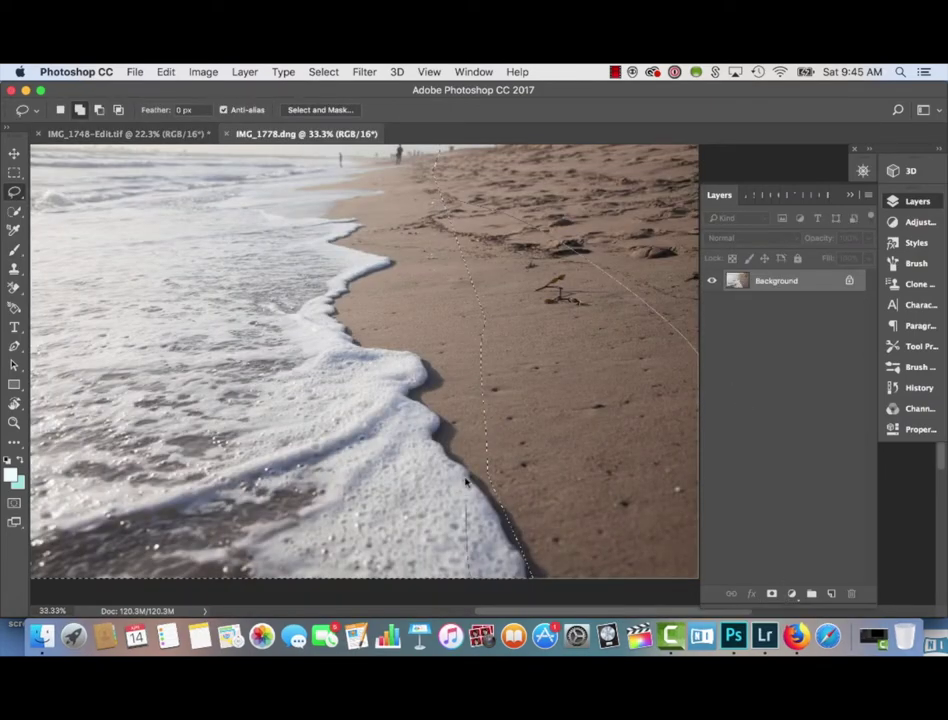
# Copy the lassoed surf and shoreline from IMG_1778.dng and paste it into IMG_1748-Edit.tif
pyautogui.moveTo(466, 482); pyautogui.dragTo(469, 482)
pyautogui.press('super+c')
pyautogui.click(227, 134)
pyautogui.press('super+v')
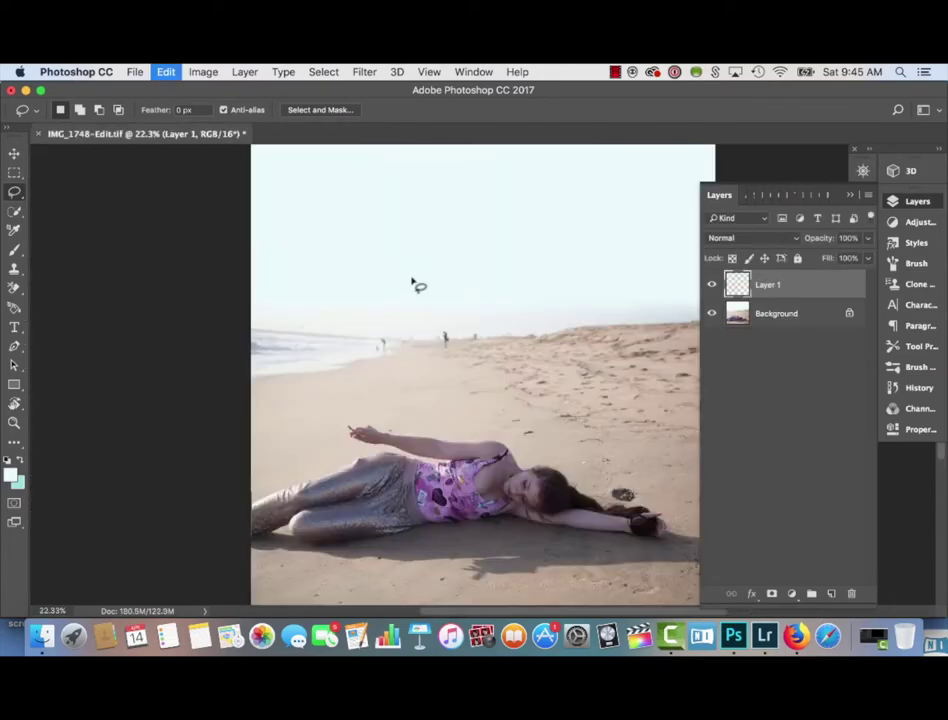
# Position the pasted shoreline over the beach using a 54% fill as a guide, and set its fill back to 100%
pyautogui.press('v')
pyautogui.moveTo(412, 279); pyautogui.dragTo(417, 349)
pyautogui.scroll(-2, 519, 272)
pyautogui.hscroll(3, 519, 272)
pyautogui.click(868, 258)
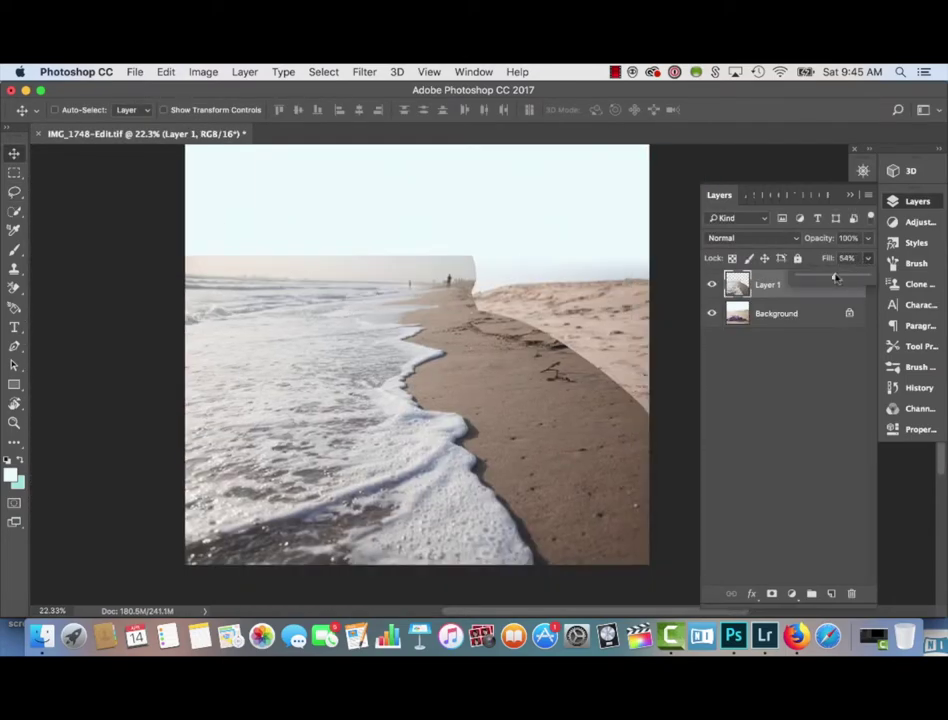
pyautogui.moveTo(522, 438); pyautogui.dragTo(374, 434)
pyautogui.click(869, 259)
pyautogui.moveTo(835, 275); pyautogui.dragTo(866, 276)
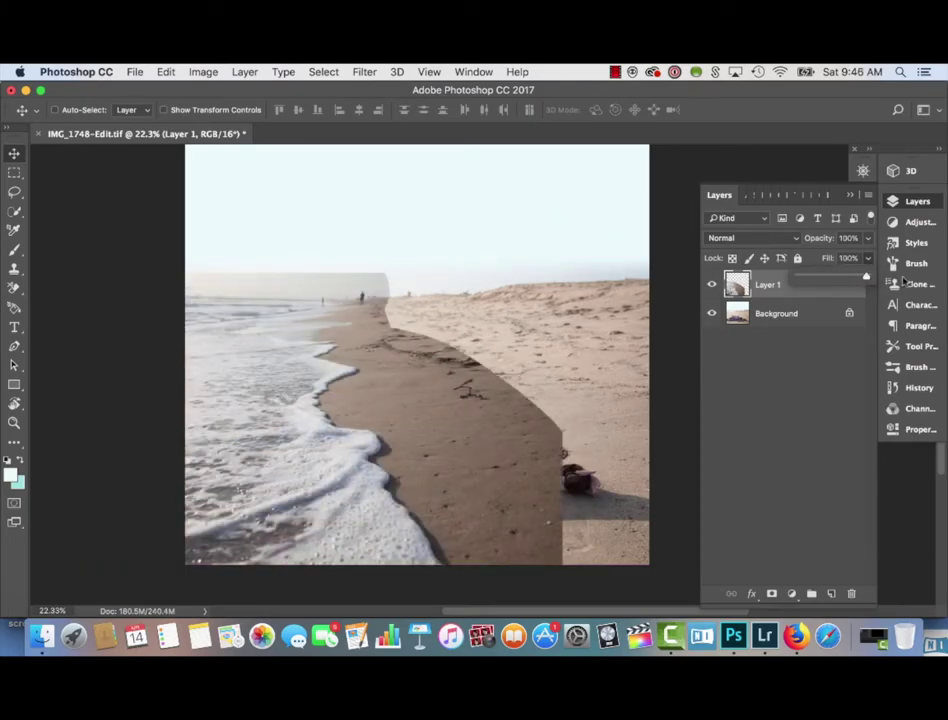
# Add a layer mask to Layer 1 and brighten its shoreline image with Curves to match the background
pyautogui.click(771, 593)
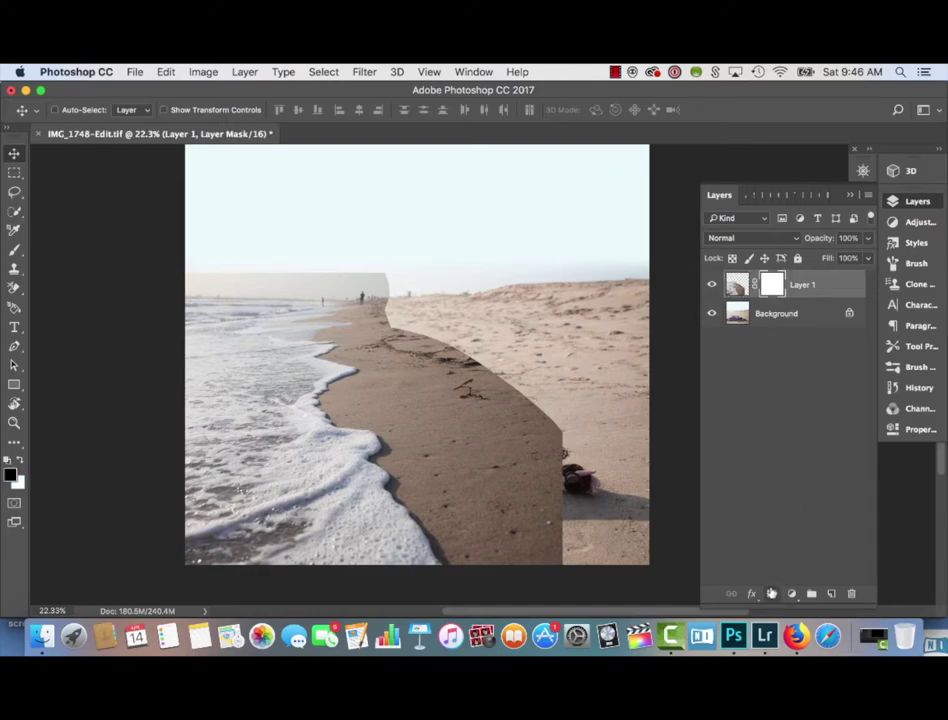
pyautogui.press('b')
pyautogui.click(735, 285)
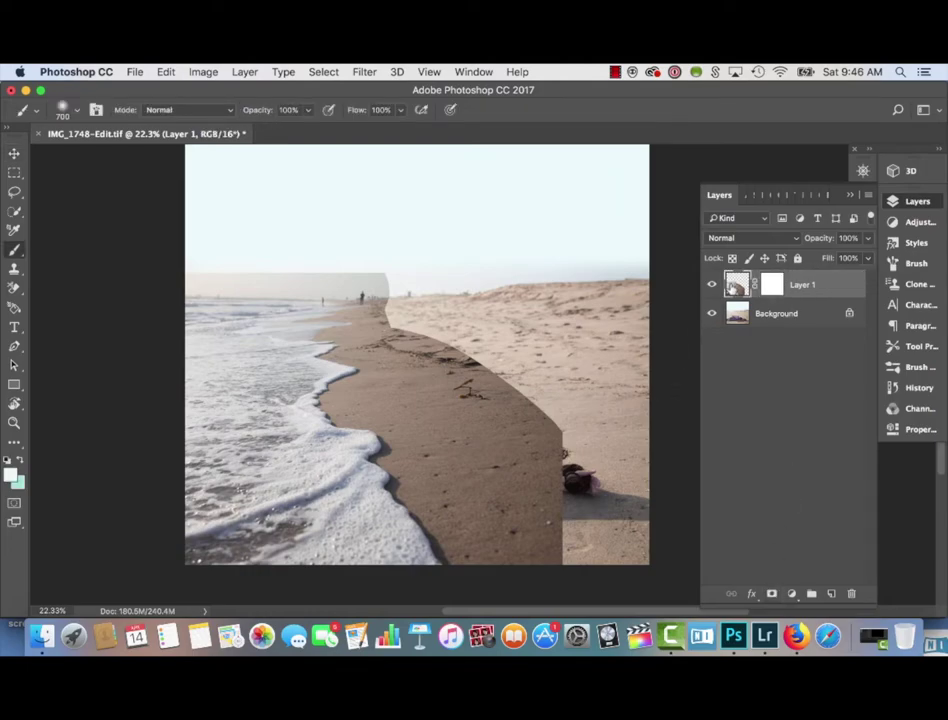
pyautogui.press('super+m')
pyautogui.moveTo(394, 153); pyautogui.dragTo(820, 90)
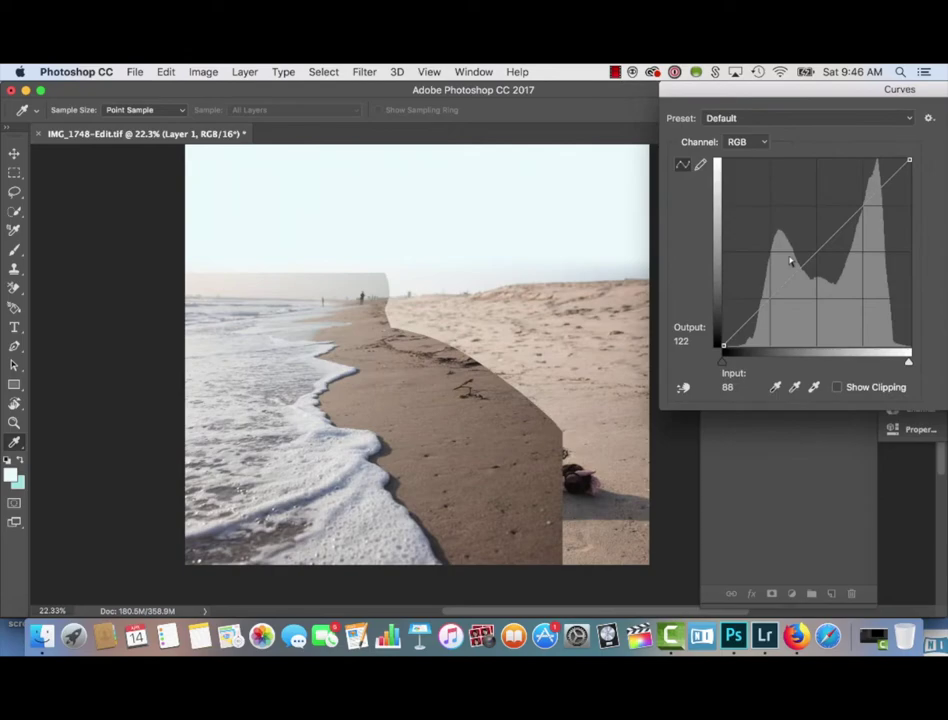
pyautogui.moveTo(813, 254); pyautogui.dragTo(798, 240)
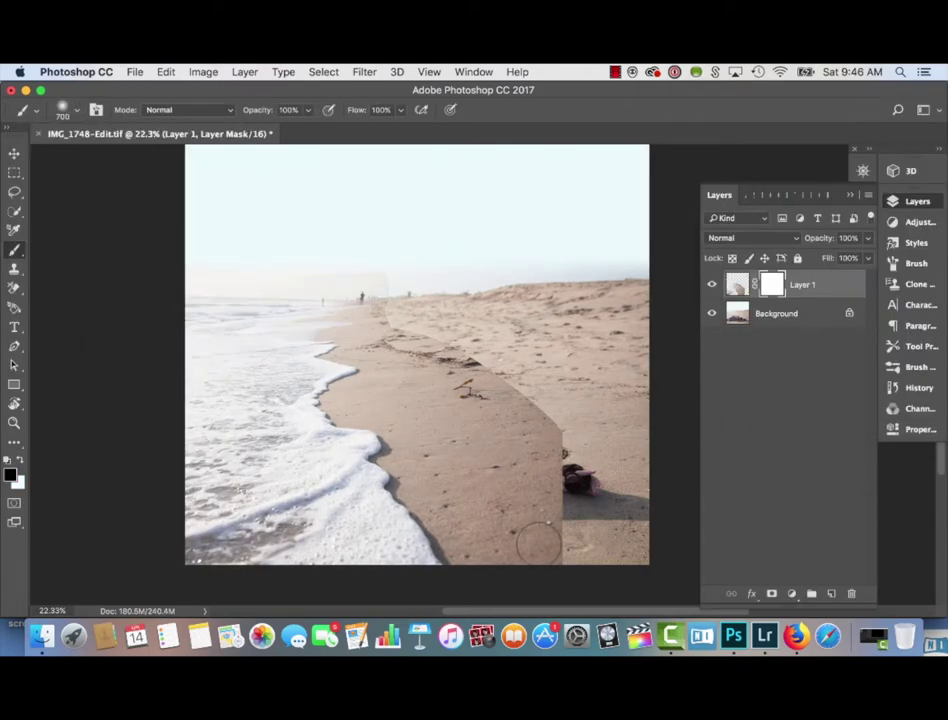
# Paint black on Layer 1's mask with an enlarged brush to reveal the woman's head, arms and upper body
pyautogui.moveTo(580, 485)
pyautogui.mouseDown()
pyautogui.moveTo(537, 417)
pyautogui.moveTo(474, 383)
pyautogui.moveTo(415, 317)
pyautogui.moveTo(412, 335)
pyautogui.mouseUp()
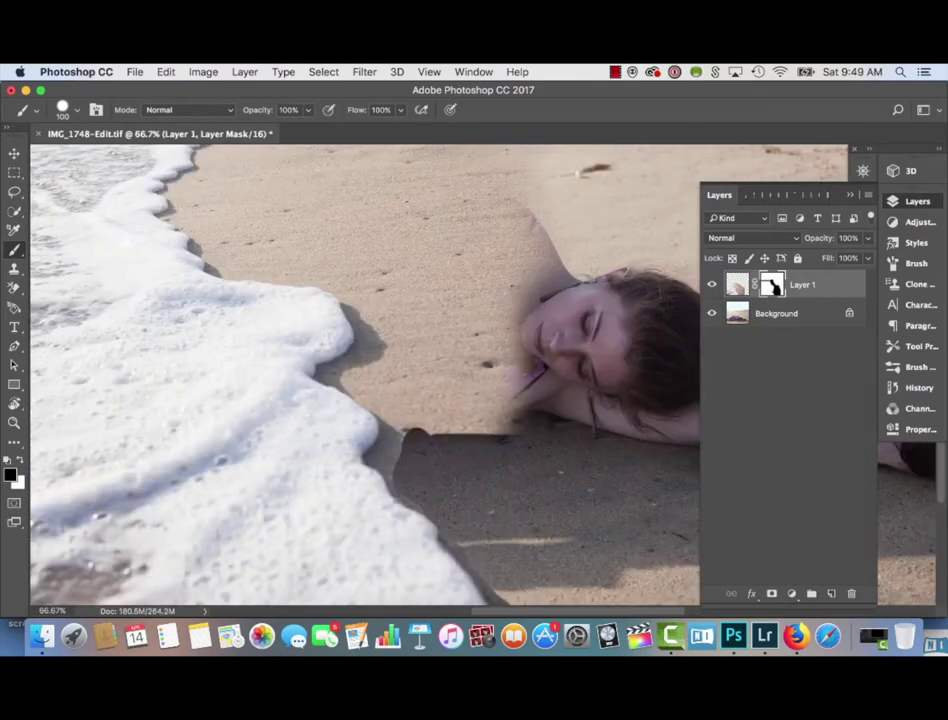
pyautogui.press(']')
pyautogui.press(']')
pyautogui.press(']')
pyautogui.press(']')
pyautogui.press(']')
pyautogui.moveTo(482, 400)
pyautogui.mouseDown()
pyautogui.moveTo(530, 216)
pyautogui.moveTo(405, 392)
pyautogui.moveTo(334, 212)
pyautogui.moveTo(426, 264)
pyautogui.moveTo(252, 245)
pyautogui.mouseUp()
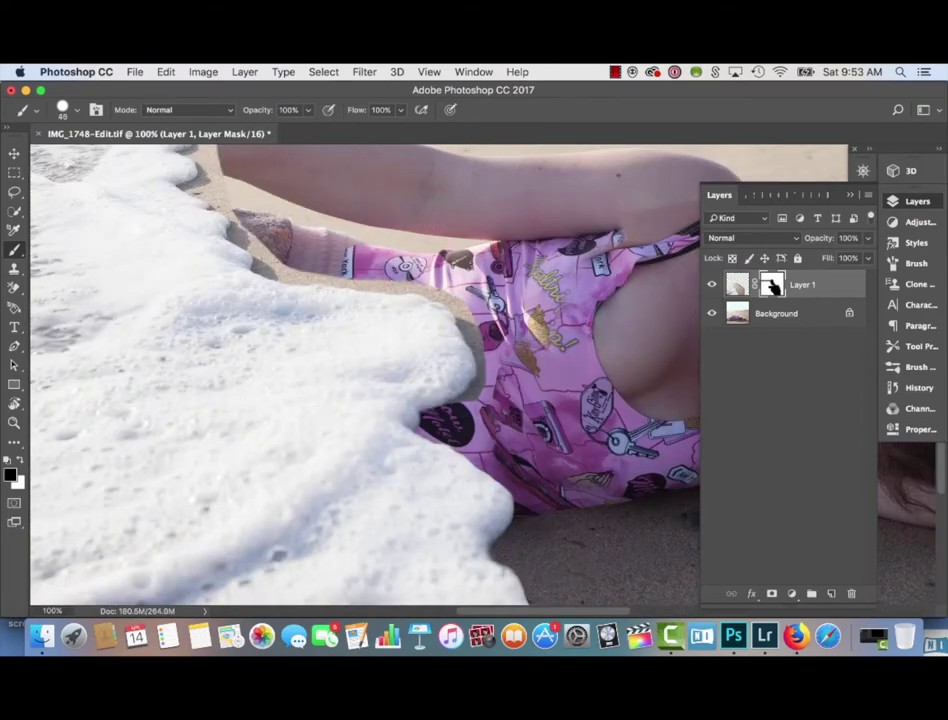
# Continue masking Layer 1 around the outstretched hand to reveal the fingers over the water
pyautogui.scroll(3, 772, 285)
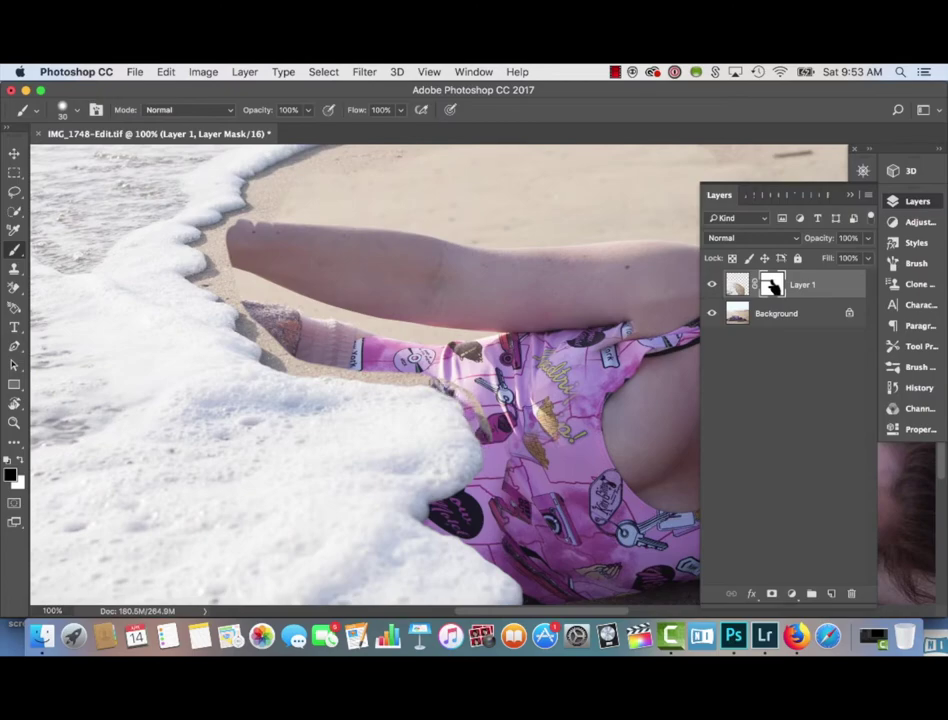
pyautogui.hscroll(-4, 365, 375)
pyautogui.scroll(2, 365, 375)
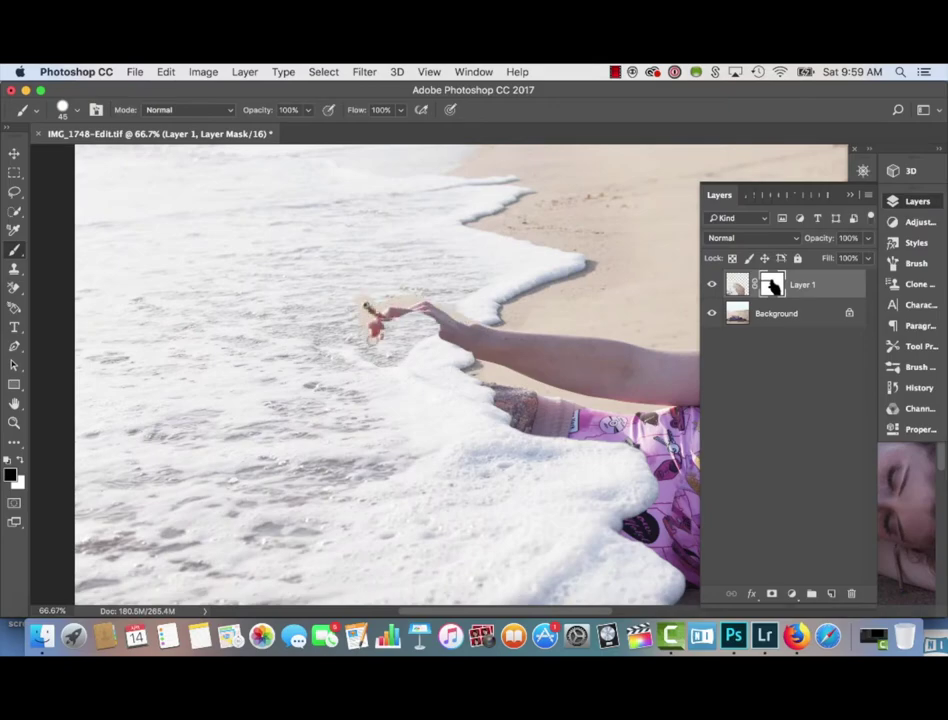
pyautogui.moveTo(374, 336)
pyautogui.mouseDown()
pyautogui.moveTo(424, 350)
pyautogui.moveTo(394, 326)
pyautogui.moveTo(436, 318)
pyautogui.mouseUp()
pyautogui.press('super+z')
pyautogui.press('super+z')
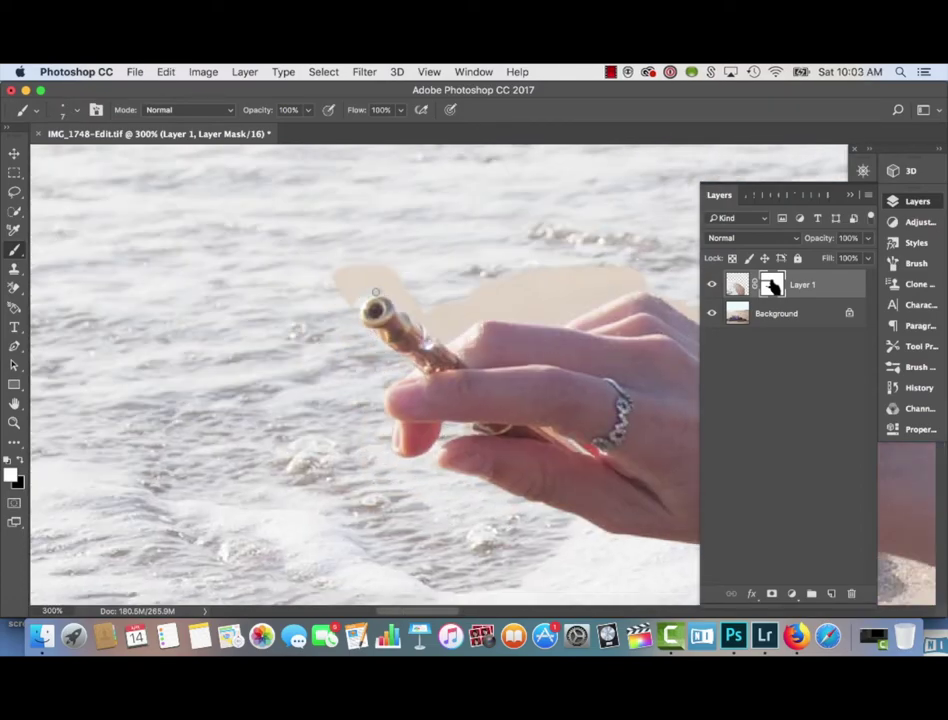
# Paint white on Layer 1's mask to restore the water around the fingers and the held object
pyautogui.press('super+z')
pyautogui.moveTo(463, 326)
pyautogui.mouseDown()
pyautogui.moveTo(622, 290)
pyautogui.moveTo(446, 302)
pyautogui.mouseUp()
pyautogui.press(']')
pyautogui.press(']')
pyautogui.press(']')
pyautogui.press(']')
pyautogui.press(']')
pyautogui.moveTo(170, 285)
pyautogui.mouseDown()
pyautogui.moveTo(283, 332)
pyautogui.moveTo(462, 300)
pyautogui.mouseUp()
pyautogui.moveTo(575, 356); pyautogui.dragTo(416, 364)
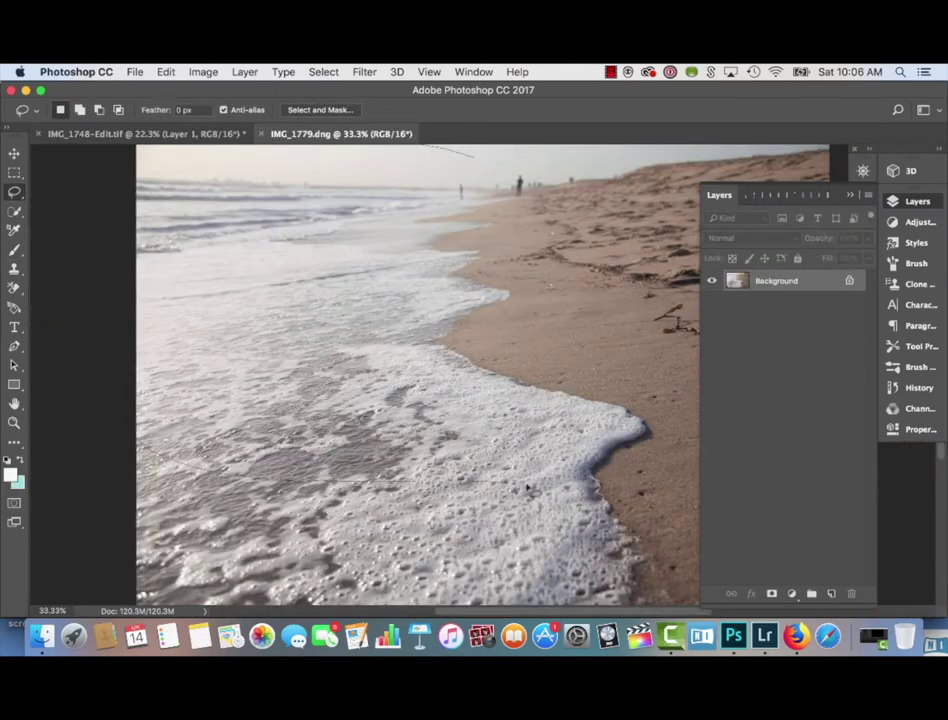
# Lasso the surf and shoreline in IMG_1779.dng, and copy the selection into IMG_1748-Edit.tif
pyautogui.moveTo(633, 307); pyautogui.dragTo(598, 191)
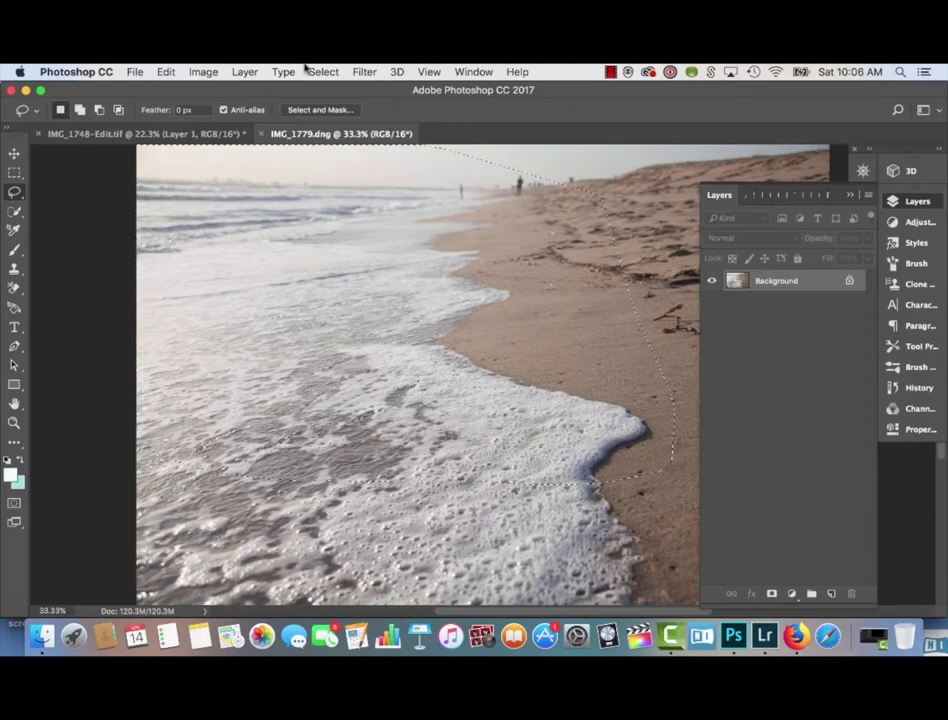
pyautogui.press('super+c')
pyautogui.click(250, 136)
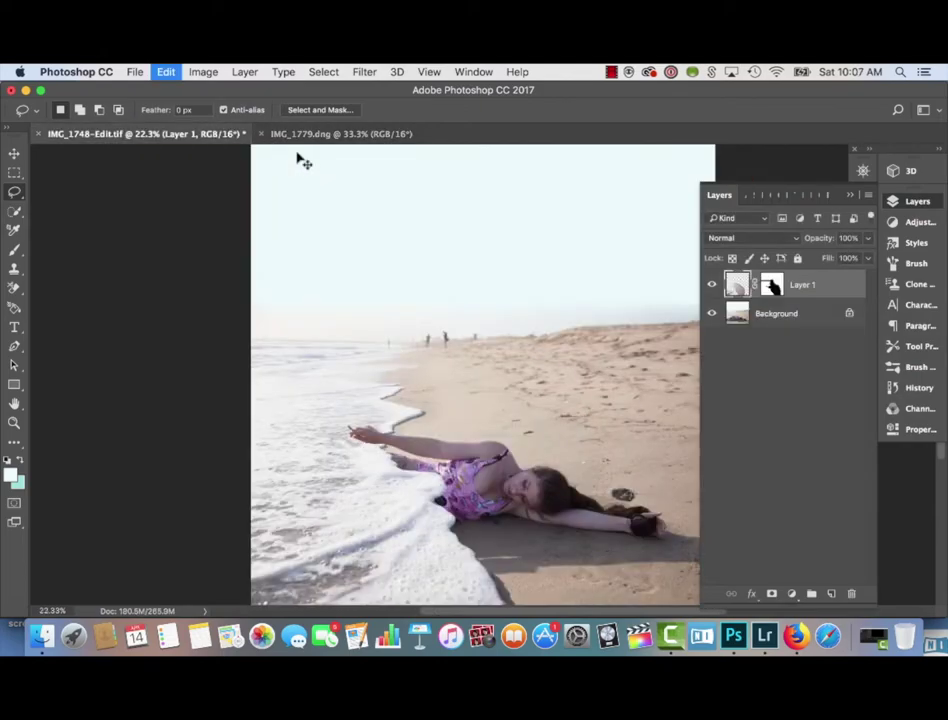
pyautogui.press('super+v')
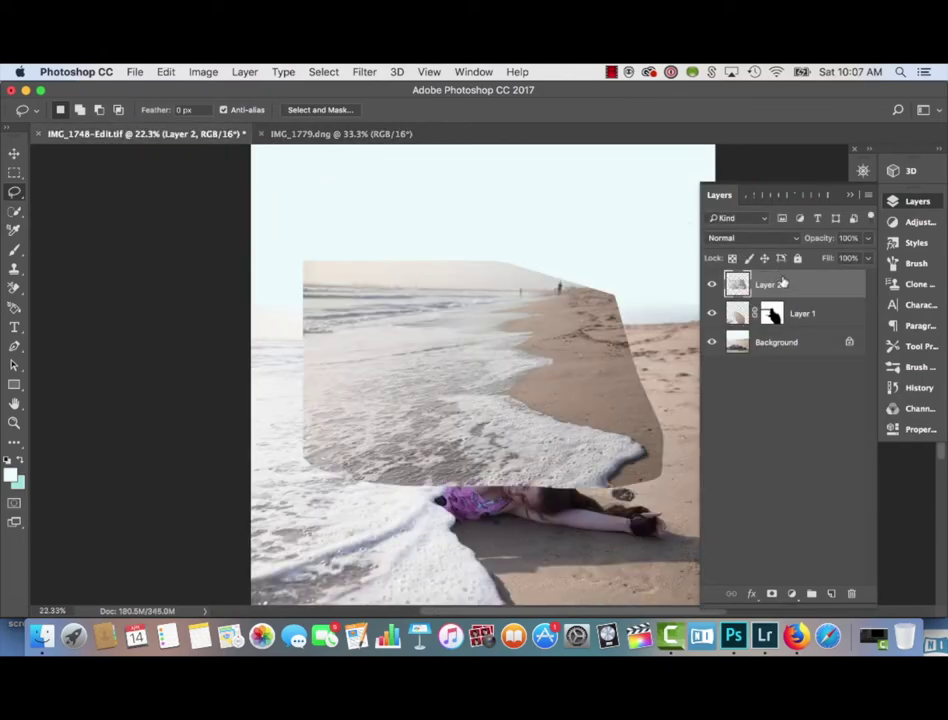
# Align the pasted Layer 2 shoreline with the horizon using a 66% fill as a guide, and restore its fill to 100%
pyautogui.press('v')
pyautogui.click(869, 259)
pyautogui.press('super+equal')
pyautogui.press('super+equal')
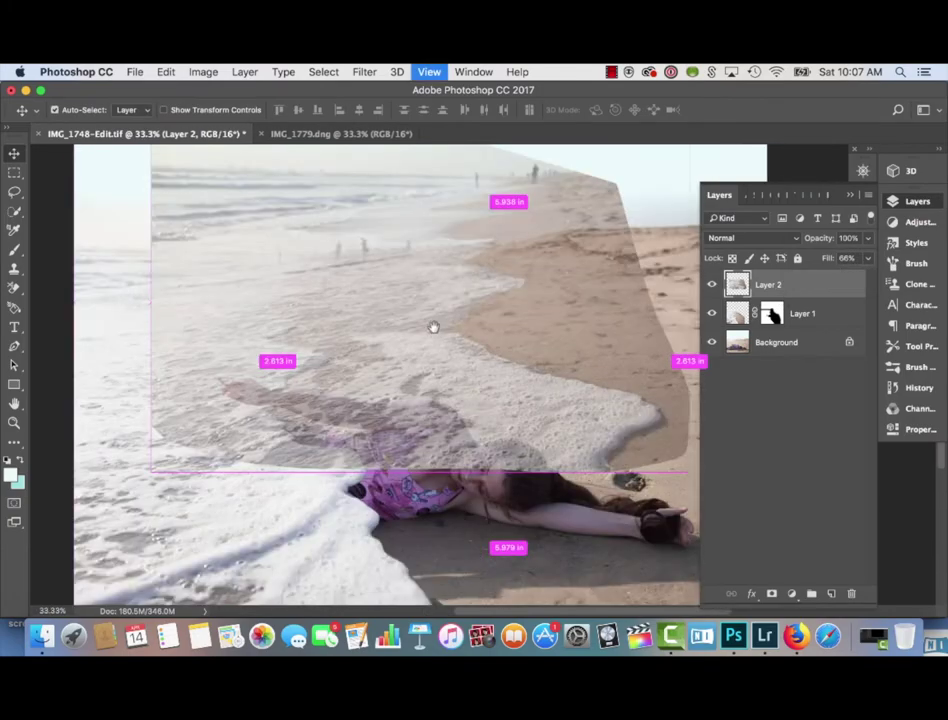
pyautogui.moveTo(433, 327); pyautogui.dragTo(362, 334)
pyautogui.press('super+0')
pyautogui.click(868, 258)
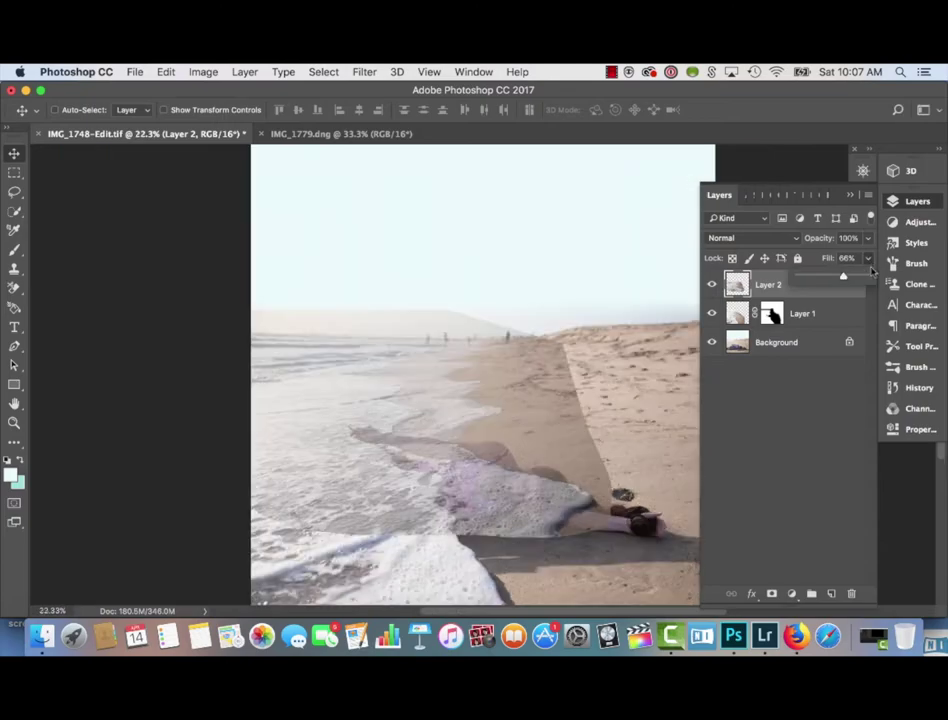
pyautogui.click(869, 276)
# Add a layer mask to Layer 2 and brighten its shoreline image with Curves
pyautogui.click(771, 594)
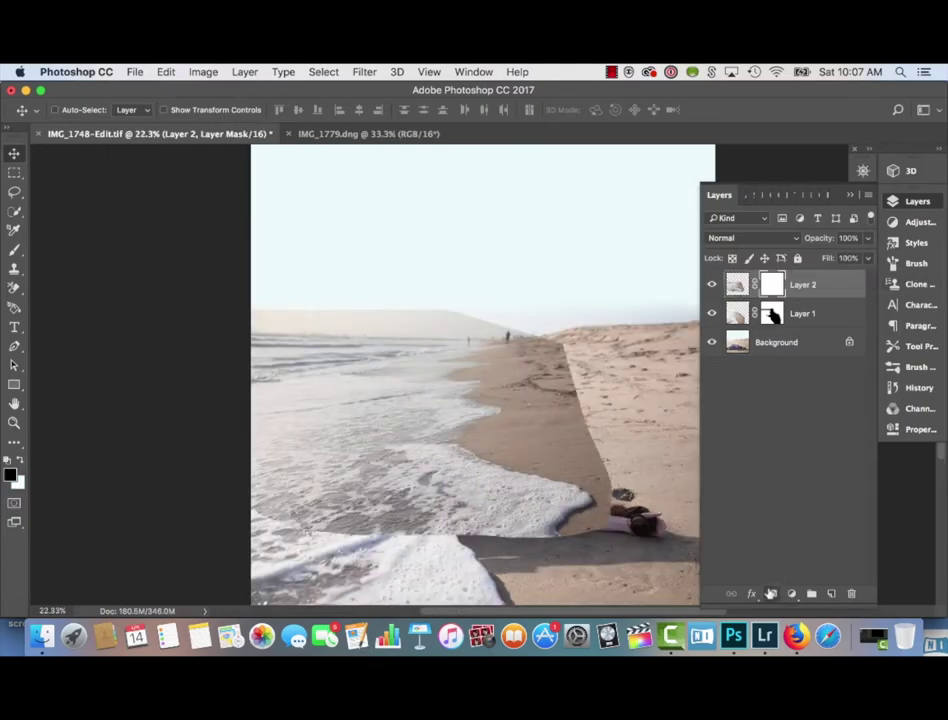
pyautogui.click(737, 286)
pyautogui.press('super+m')
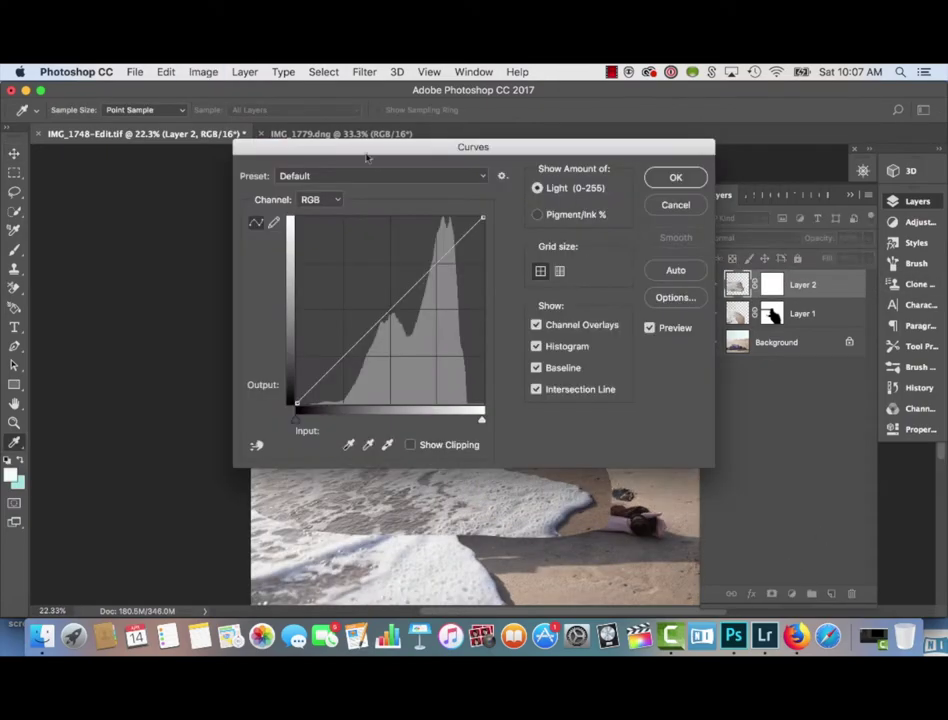
pyautogui.moveTo(364, 150); pyautogui.dragTo(783, 95)
pyautogui.moveTo(808, 249); pyautogui.dragTo(798, 242)
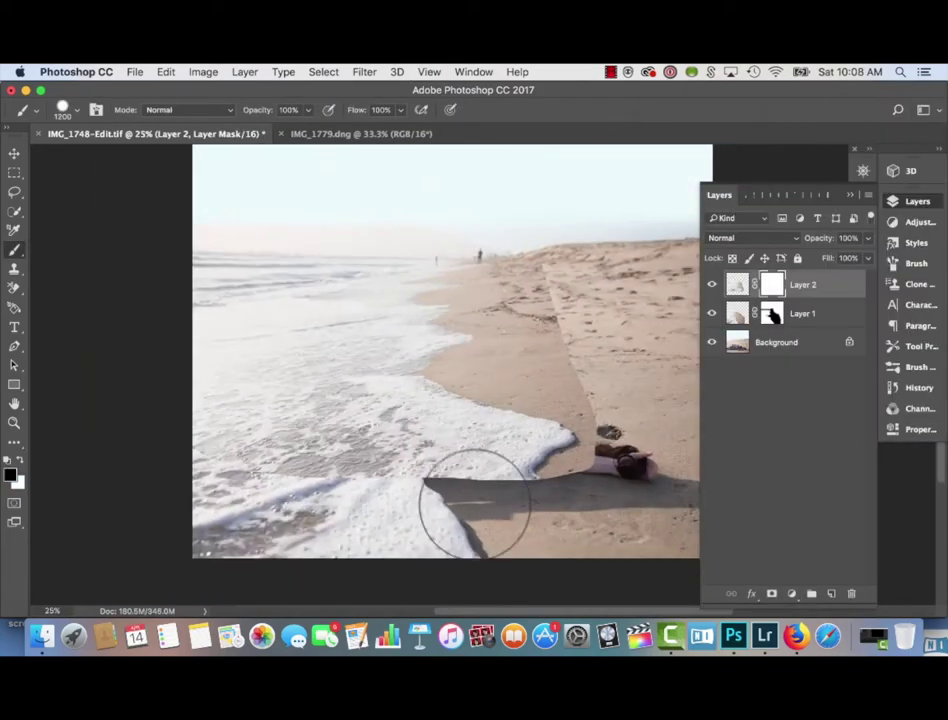
# Mask out Layer 2 over the woman and foreground waves at 1200 px, and blend the sand seam and horizon with a 0% hardness brush
pyautogui.moveTo(476, 508)
pyautogui.mouseDown()
pyautogui.moveTo(580, 422)
pyautogui.moveTo(498, 446)
pyautogui.moveTo(498, 429)
pyautogui.moveTo(305, 390)
pyautogui.mouseUp()
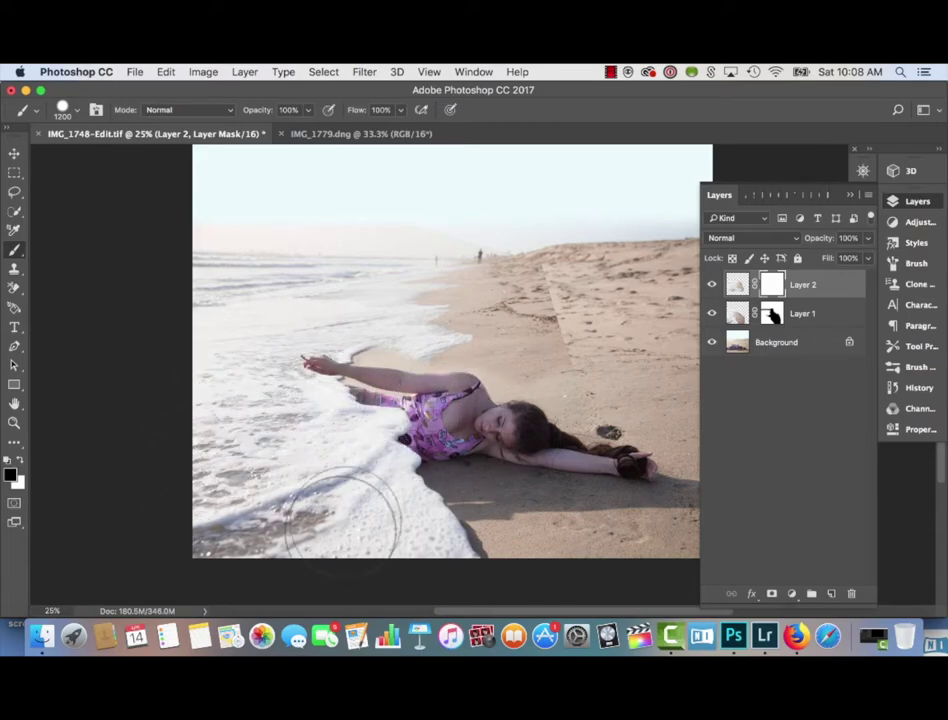
pyautogui.moveTo(349, 496); pyautogui.dragTo(418, 585)
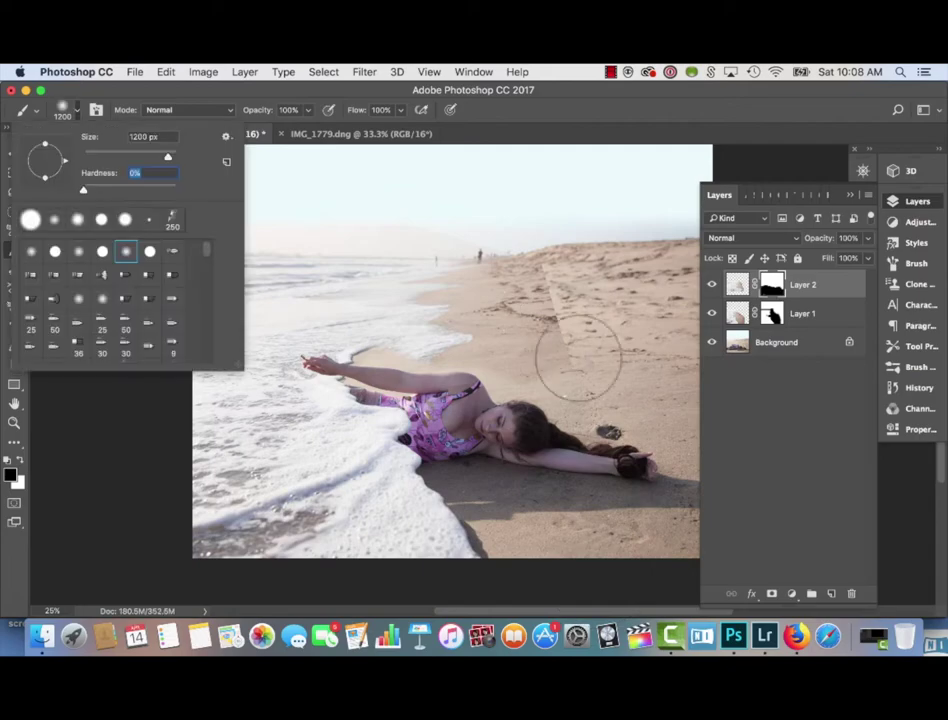
pyautogui.moveTo(564, 349)
pyautogui.mouseDown()
pyautogui.moveTo(561, 227)
pyautogui.moveTo(567, 260)
pyautogui.moveTo(554, 303)
pyautogui.mouseUp()
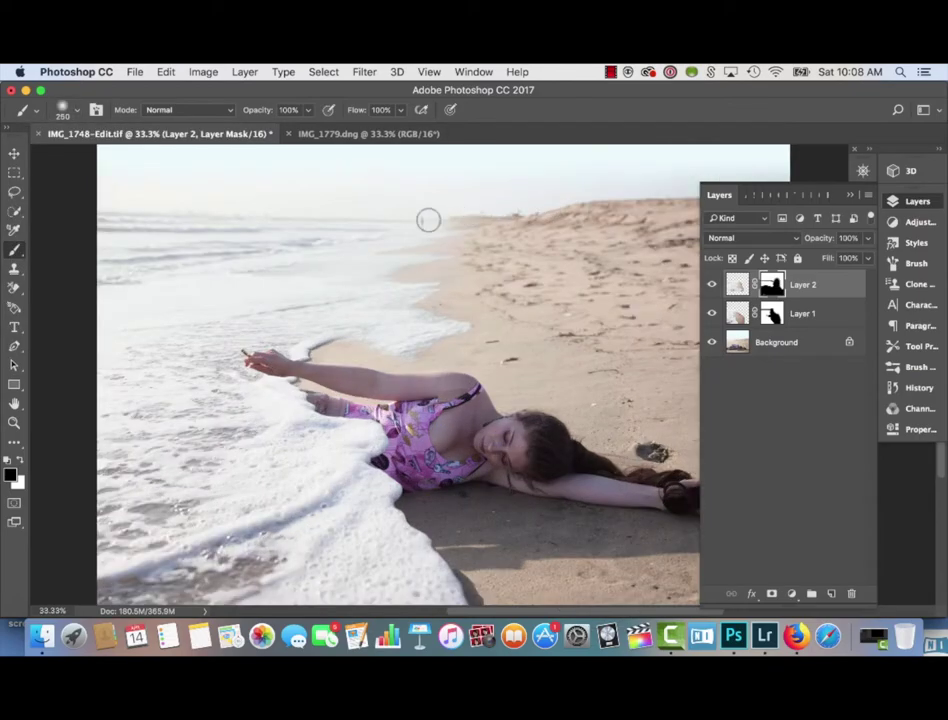
pyautogui.moveTo(407, 222); pyautogui.dragTo(98, 216)
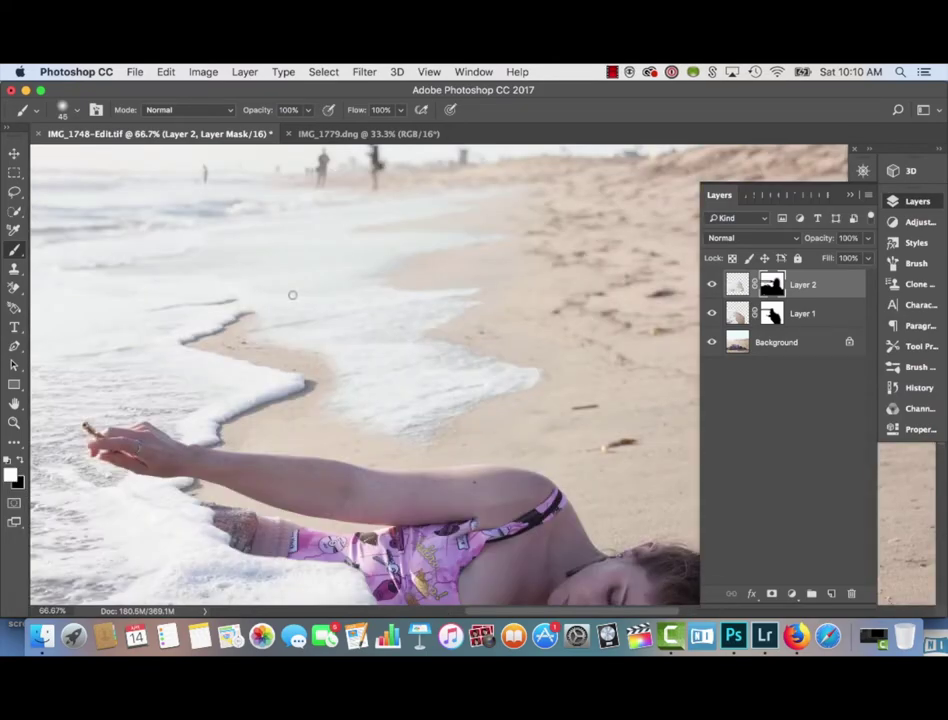
# Paint white on Layer 2's mask to reveal more surf over the sand between the waves above the arm
pyautogui.press(']')
pyautogui.press(']')
pyautogui.press(']')
pyautogui.moveTo(278, 298)
pyautogui.mouseDown()
pyautogui.moveTo(361, 342)
pyautogui.moveTo(257, 317)
pyautogui.moveTo(408, 360)
pyautogui.mouseUp()
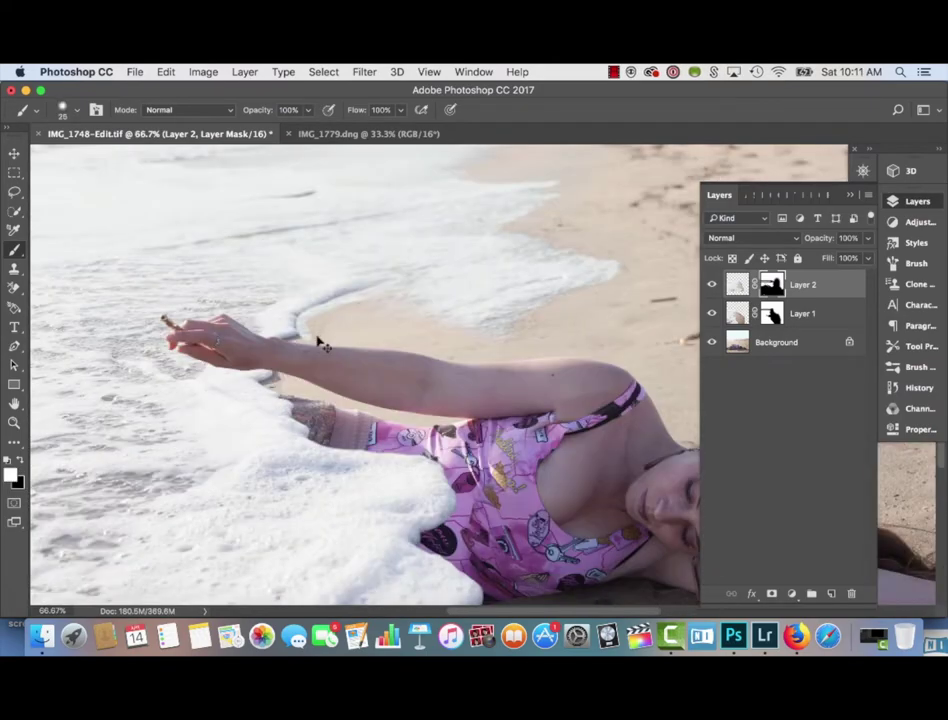
# Restore Layer 2's surf over the remaining bare sand along the upper edge of the outstretched arm
pyautogui.press('super+plus')
pyautogui.press('x')
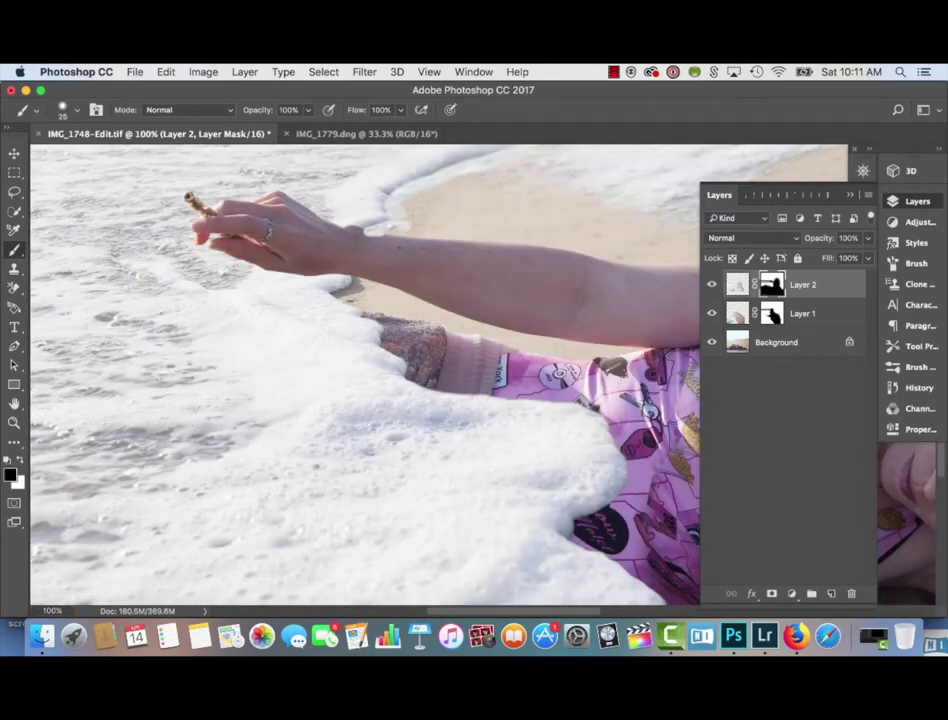
pyautogui.press('x')
pyautogui.press(']')
pyautogui.press(']')
pyautogui.press(']')
pyautogui.press(']')
pyautogui.press(']')
pyautogui.moveTo(452, 210)
pyautogui.mouseDown()
pyautogui.moveTo(368, 271)
pyautogui.moveTo(489, 258)
pyautogui.mouseUp()
pyautogui.press(']')
pyautogui.press(']')
pyautogui.press(']')
pyautogui.press(']')
pyautogui.press(']')
pyautogui.press('[')
pyautogui.press('[')
pyautogui.press('[')
pyautogui.press('[')
pyautogui.press('[')
pyautogui.moveTo(567, 312); pyautogui.dragTo(366, 311)
# Reveal Layer 2's surf in the narrow sand gap beneath the arm, starting with a 20 px brush
pyautogui.press('[')
pyautogui.press('[')
pyautogui.press('[')
pyautogui.hscroll(-5, 362, 316)
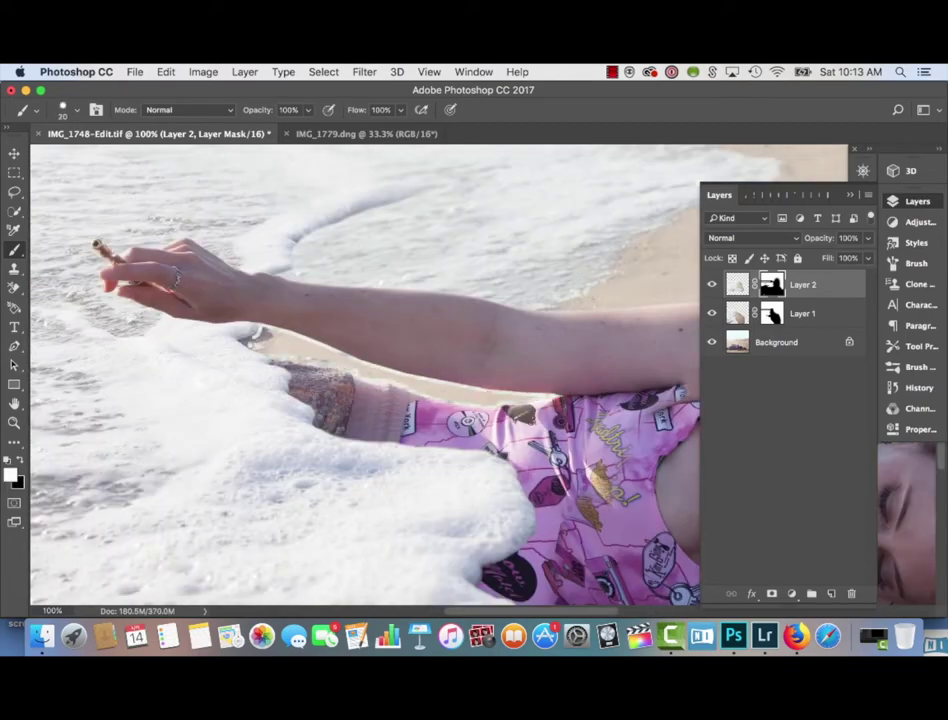
pyautogui.moveTo(245, 342)
pyautogui.mouseDown()
pyautogui.moveTo(382, 373)
pyautogui.moveTo(545, 396)
pyautogui.moveTo(409, 383)
pyautogui.mouseUp()
pyautogui.press('[')
pyautogui.press(']')
pyautogui.press(']')
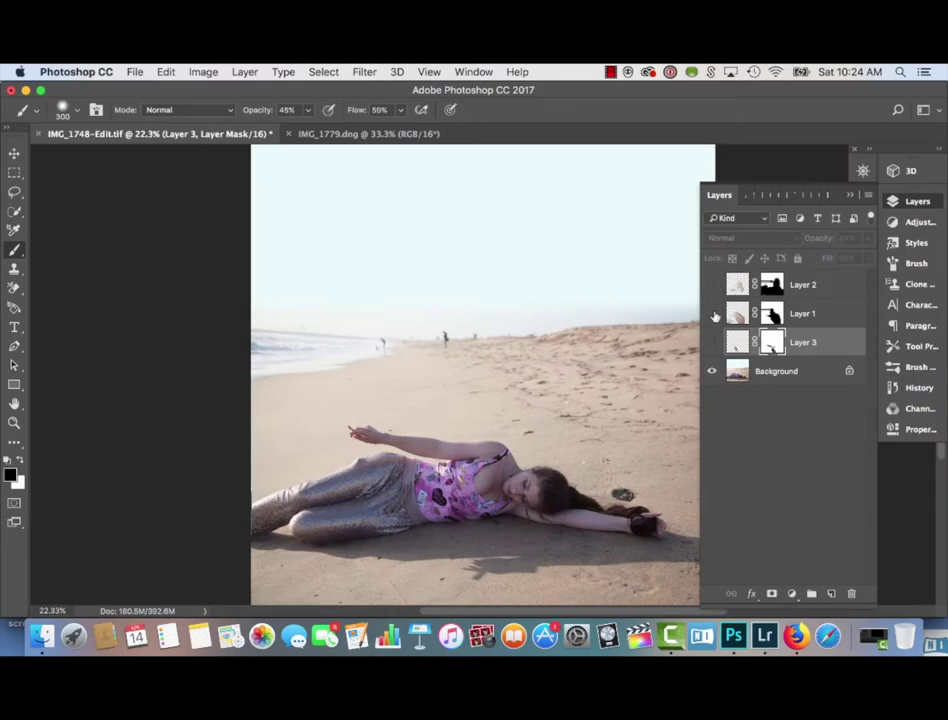
# Turn the hidden Layer 1, Layer 2 and Layer 3 back on over the background
pyautogui.click(712, 314)
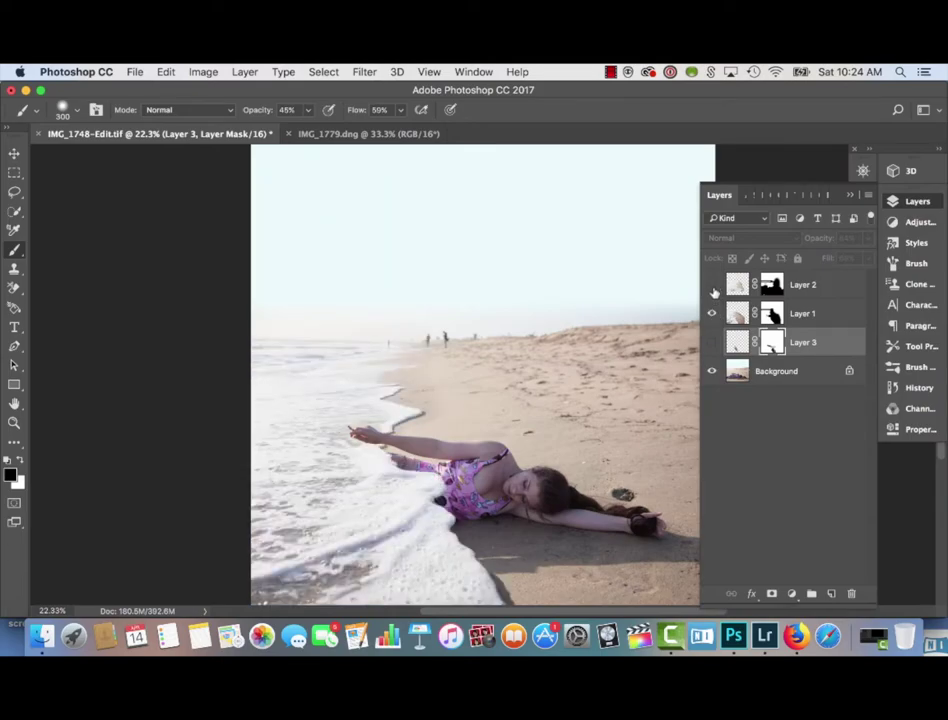
pyautogui.click(713, 287)
pyautogui.click(713, 342)
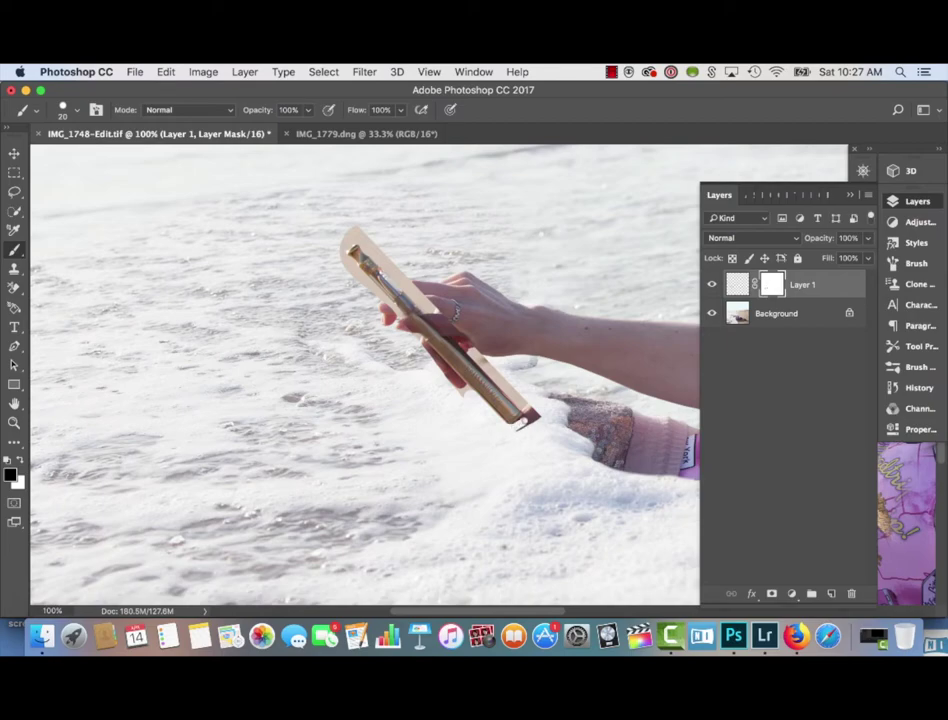
# Mask out the leftover sand around the pencil on Layer 1, and restore its lower shaft with a larger white brush
pyautogui.moveTo(535, 413)
pyautogui.mouseDown()
pyautogui.moveTo(365, 238)
pyautogui.moveTo(520, 398)
pyautogui.mouseUp()
pyautogui.moveTo(350, 246); pyautogui.dragTo(345, 236)
pyautogui.press('x')
pyautogui.press(']')
pyautogui.press(']')
pyautogui.press(']')
pyautogui.moveTo(420, 338); pyautogui.dragTo(501, 429)
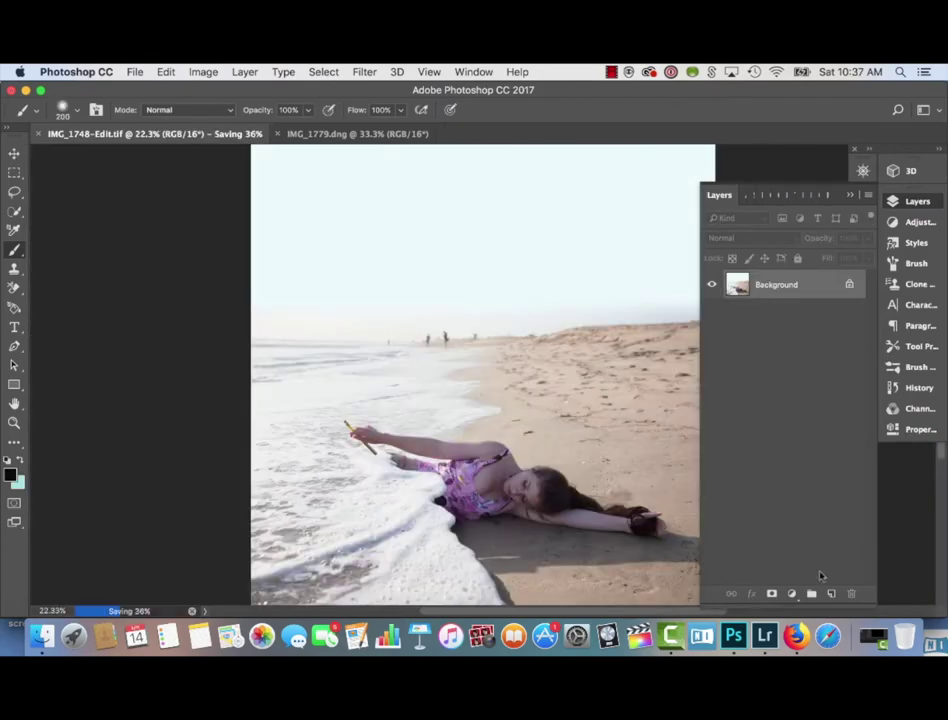
# Add a new layer above the flattened image for the water splashes, and compare the splash layer on and off
pyautogui.click(831, 593)
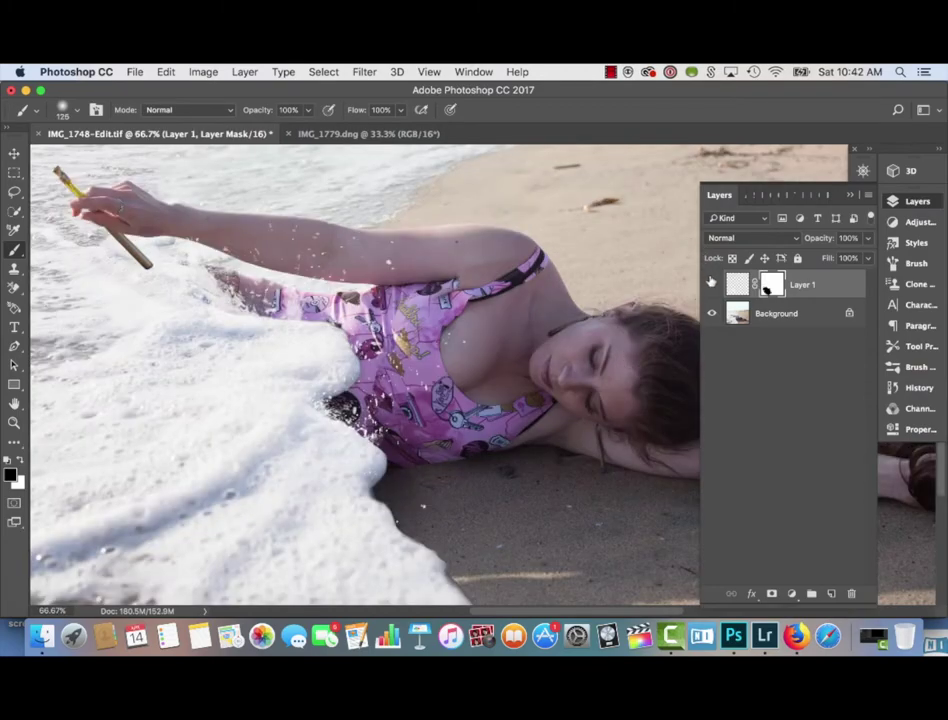
pyautogui.click(711, 284)
pyautogui.click(711, 284)
pyautogui.click(712, 285)
# Close the source photo, paste the copied seagull into IMG_1748-Edit.tif, and move it up into the sky
pyautogui.click(39, 134)
pyautogui.press('super+v')
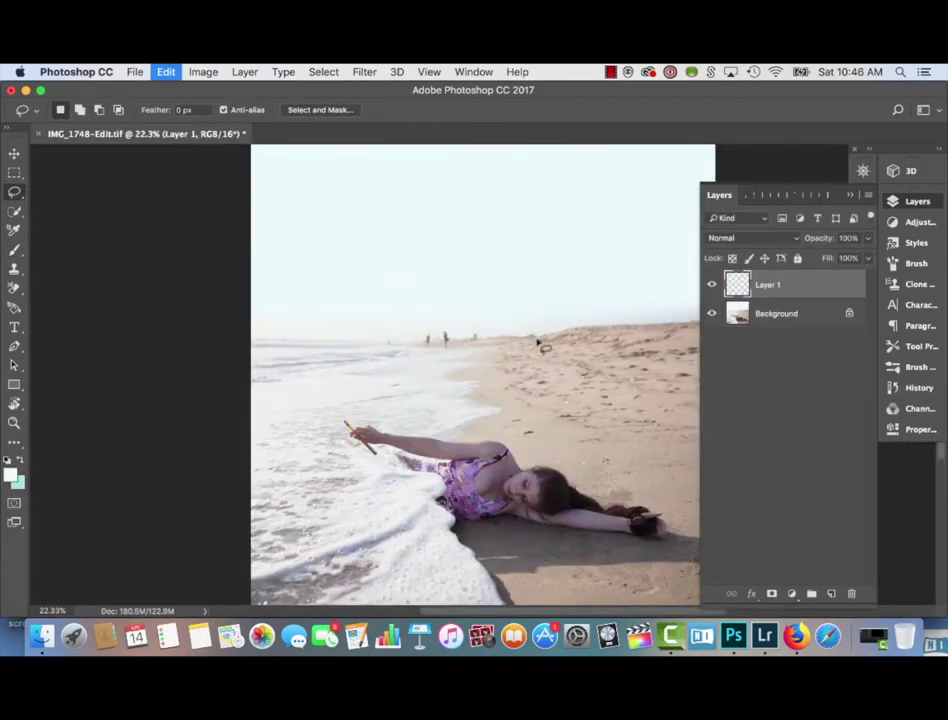
pyautogui.press('v')
pyautogui.moveTo(539, 340); pyautogui.dragTo(523, 262)
# Enlarge the seagull patch and mask out its edge near the horizon with a 1500 px brush
pyautogui.press('super+t')
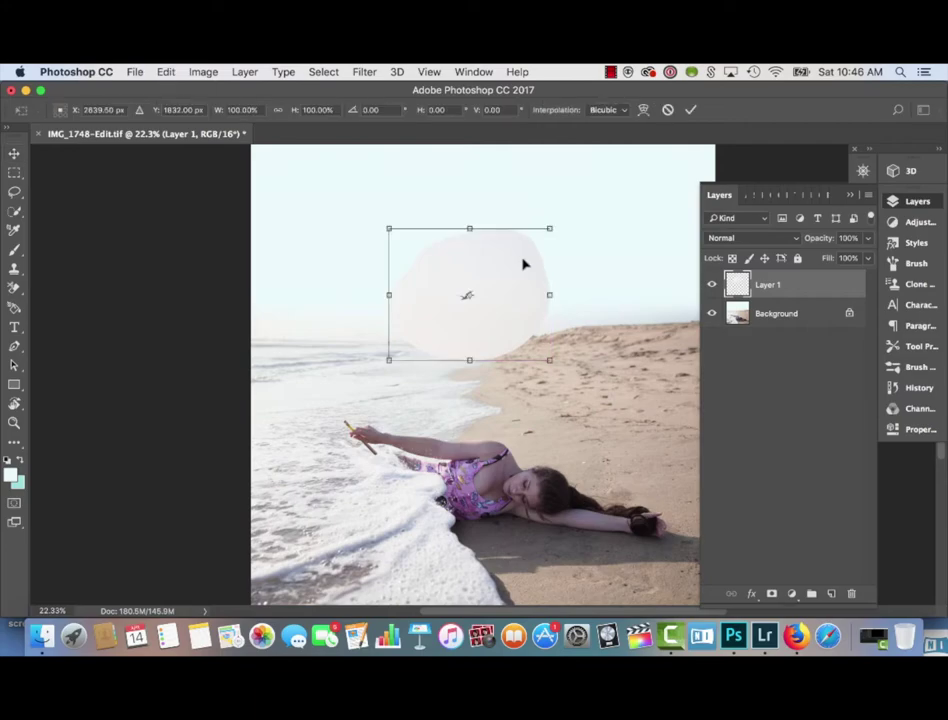
pyautogui.moveTo(550, 220); pyautogui.dragTo(673, 162)
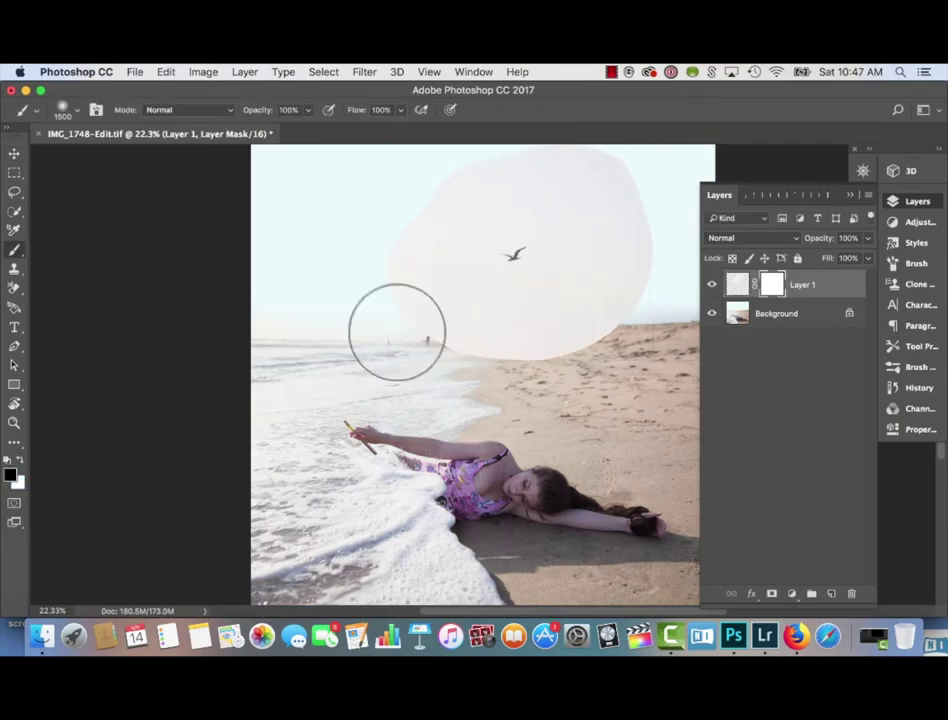
pyautogui.moveTo(395, 330)
pyautogui.mouseDown()
pyautogui.moveTo(443, 152)
pyautogui.moveTo(571, 136)
pyautogui.moveTo(366, 349)
pyautogui.mouseUp()
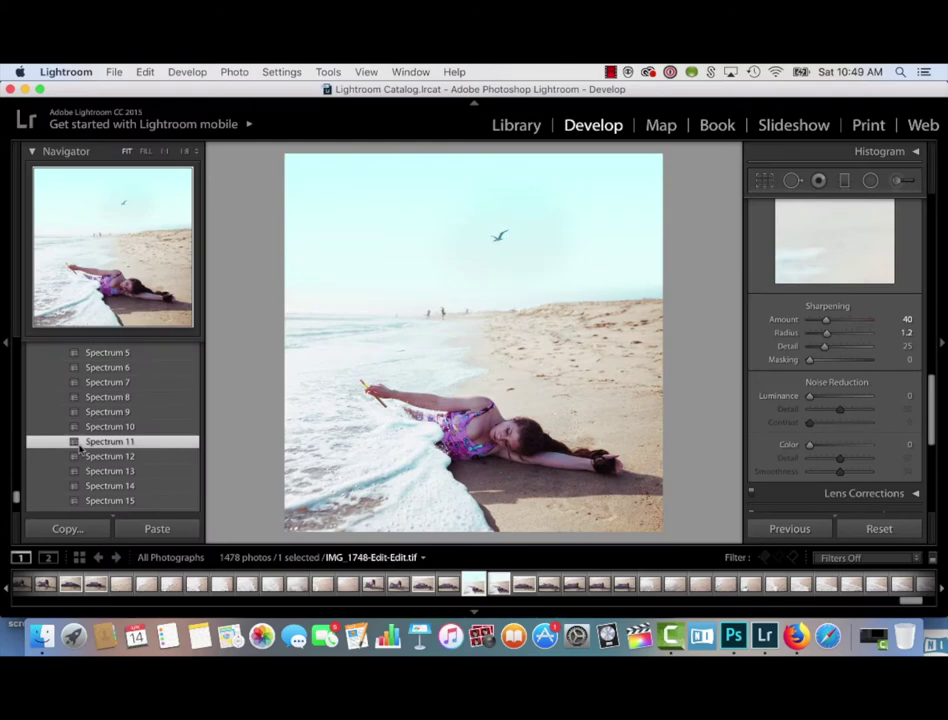
# Undo the last Develop preset applied to IMG_1748-Edit-Edit.tif in Lightroom
pyautogui.press('super+z')
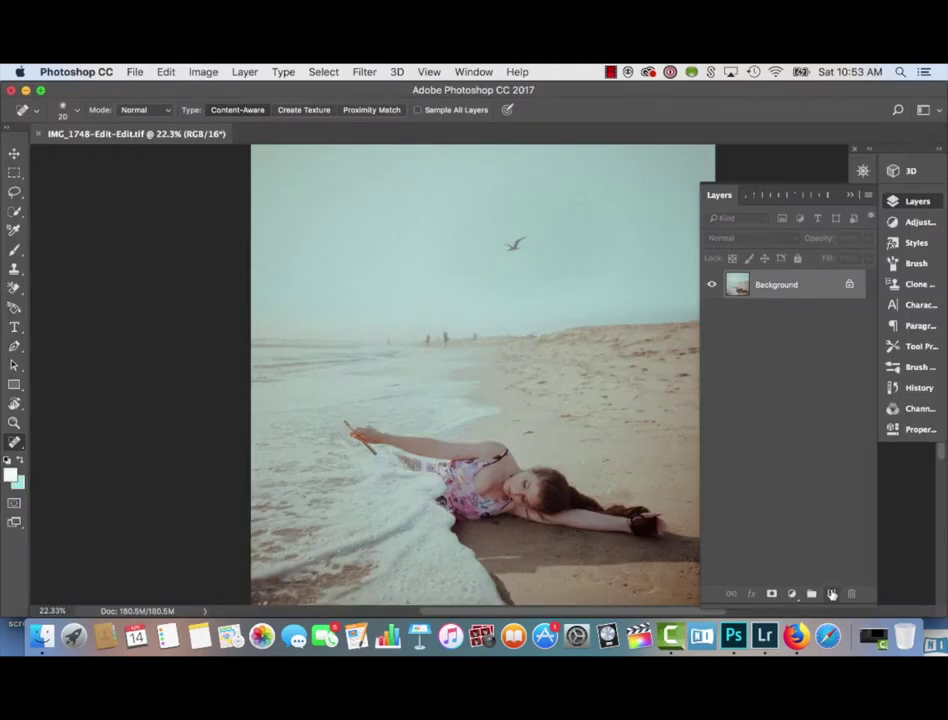
# Switch to Photoshop, and stamp the visible image of IMG_1748-Edit-Edit.tif onto a new layer
pyautogui.click(832, 594)
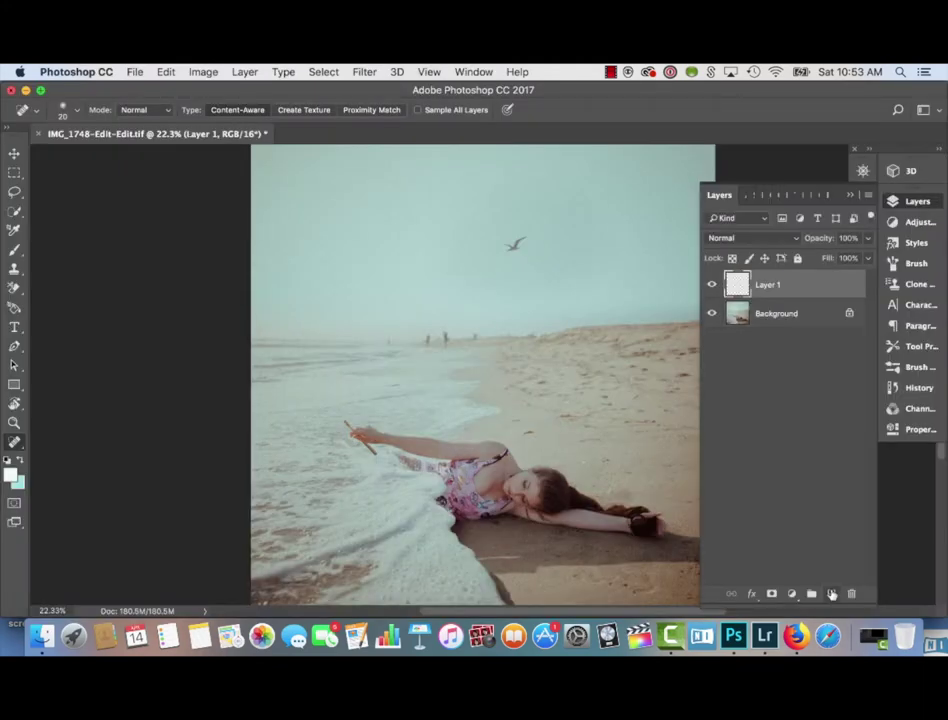
pyautogui.press('super+alt+shift+e')
# Dodge the midtones around the woman on Layer 1 at 17% exposure, reducing the brush to 1200 px
pyautogui.press('o')
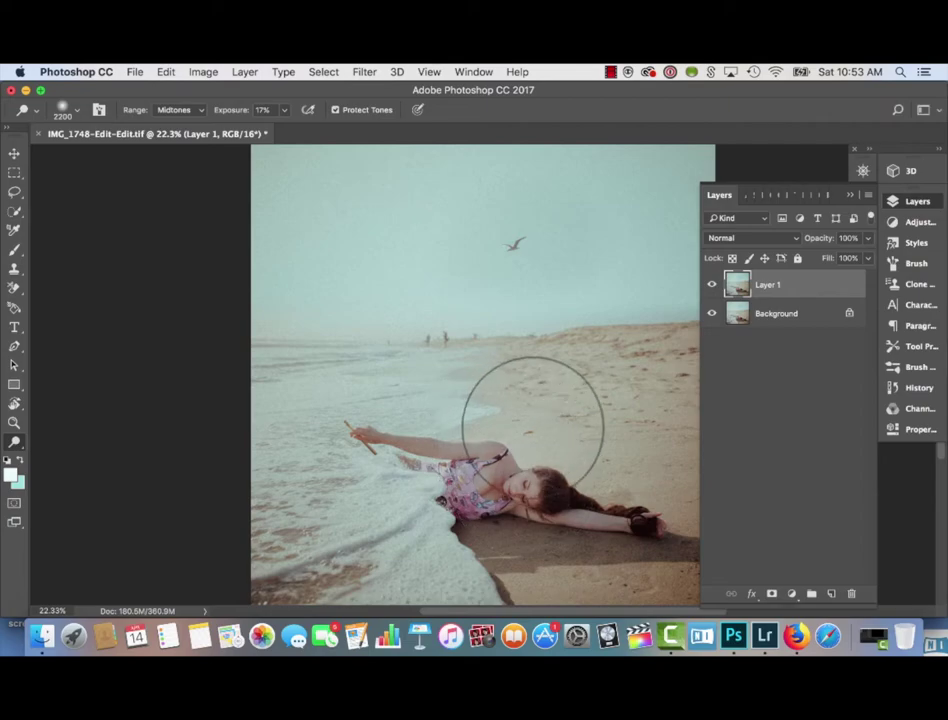
pyautogui.press('[')
pyautogui.press('[')
pyautogui.press('[')
pyautogui.press('[')
pyautogui.press('[')
pyautogui.press('[')
pyautogui.press('[')
pyautogui.press('[')
pyautogui.press('[')
pyautogui.press('[')
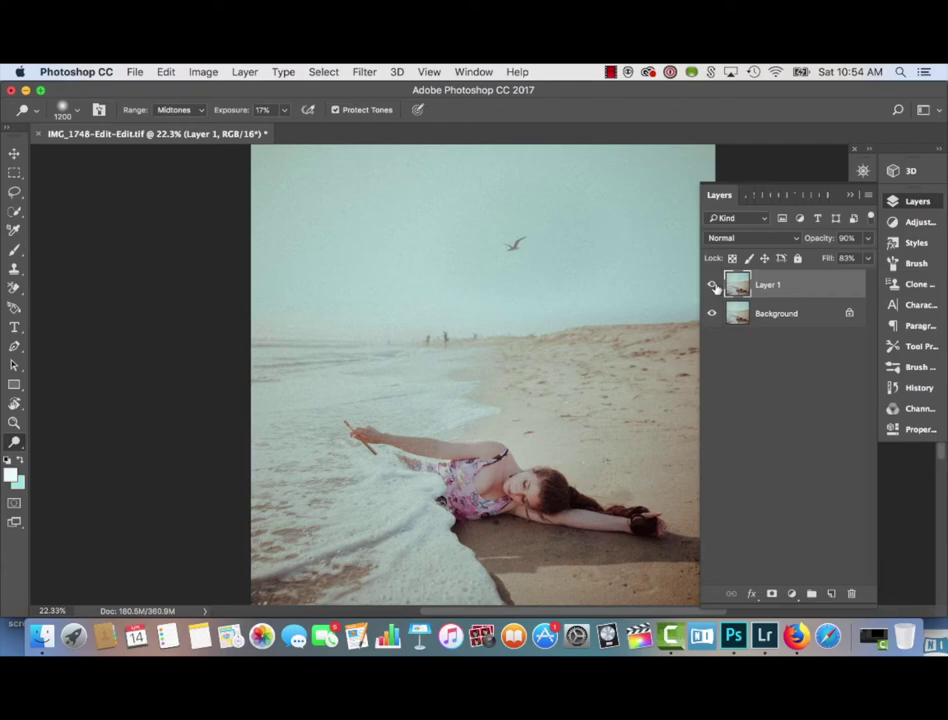
# Compare the image with the dodged Layer 1 switched on and off
pyautogui.click(712, 284)
pyautogui.click(712, 284)
pyautogui.click(712, 285)
pyautogui.click(712, 285)
pyautogui.click(712, 285)
pyautogui.click(712, 285)
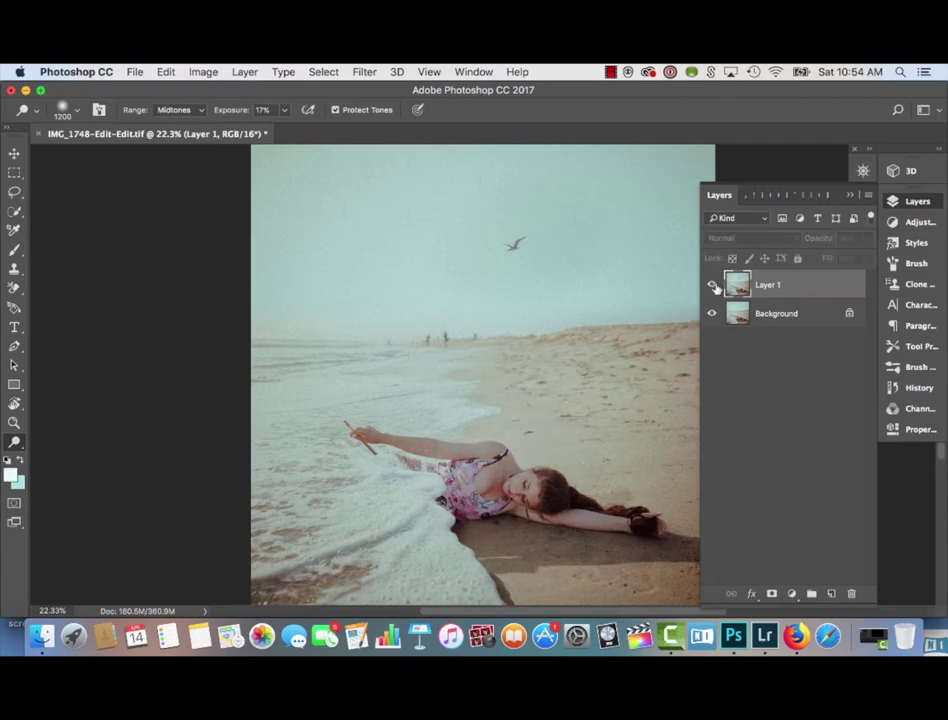
# Add a Selective Color adjustment layer and increase the Cyan amount in its Whites
pyautogui.click(914, 221)
pyautogui.click(818, 268)
pyautogui.click(800, 259)
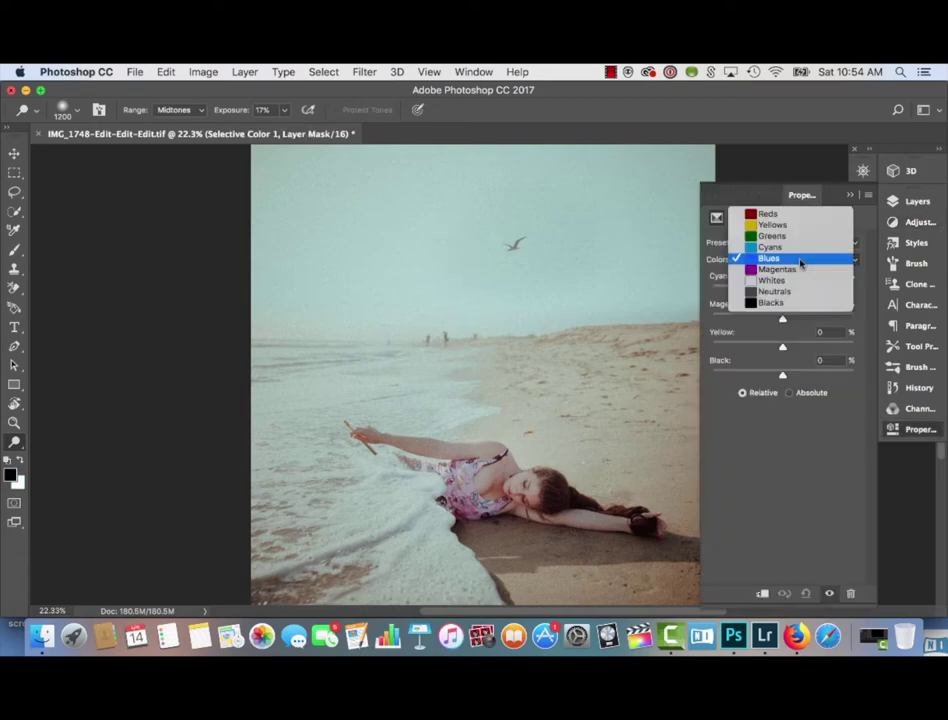
pyautogui.click(796, 280)
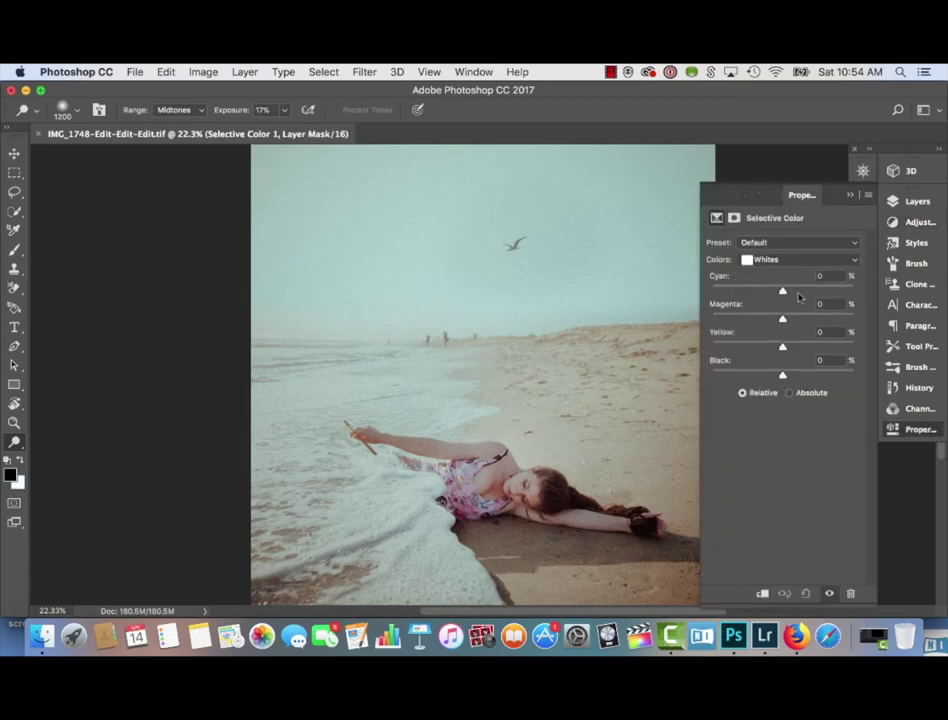
pyautogui.click(798, 291)
pyautogui.press('super+z')
pyautogui.click(794, 291)
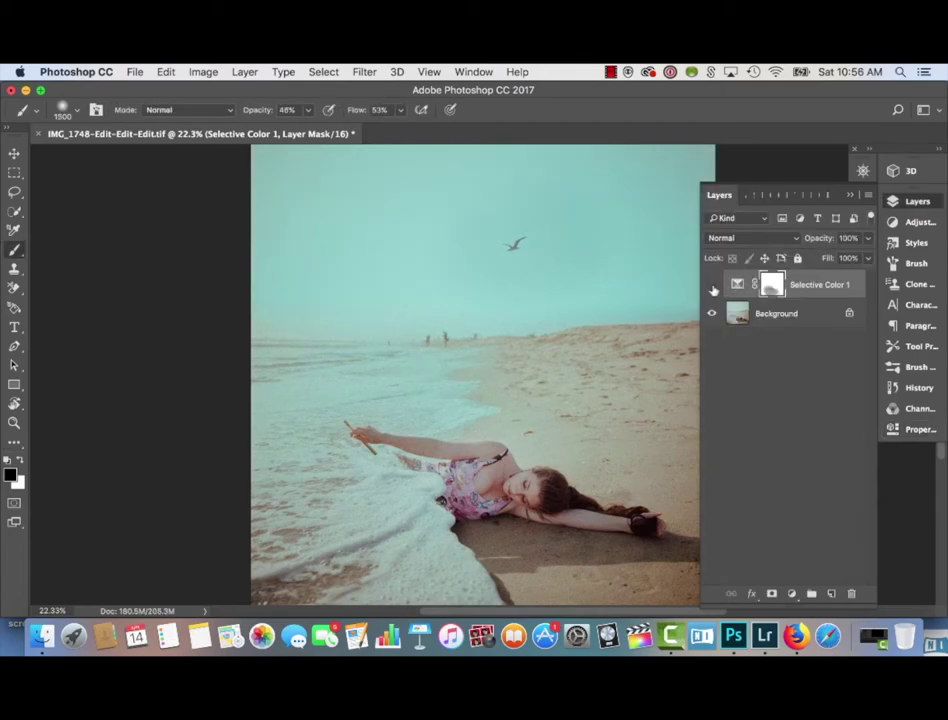
# Compare the image with and without the masked Selective Color 1 adjustment
pyautogui.click(712, 287)
pyautogui.click(712, 287)
pyautogui.click(712, 287)
pyautogui.click(712, 287)
pyautogui.click(712, 287)
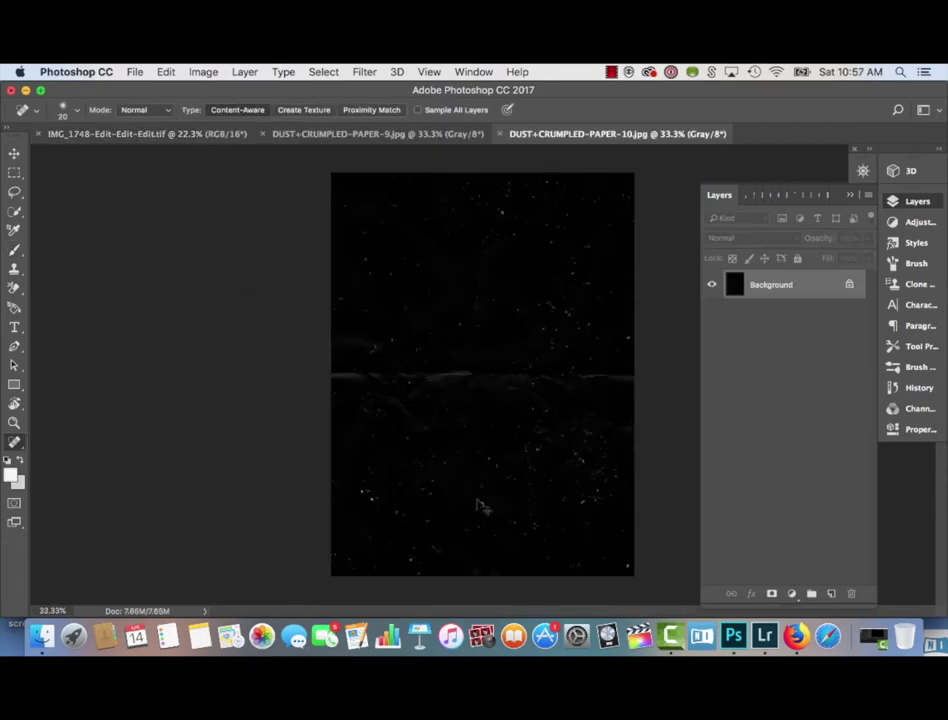
# Copy all of DUST+CRUMPLED-PAPER-10.jpg, close it, and paste the texture into IMG_1748-Edit-Edit-Edit.tif
pyautogui.press('super+a')
pyautogui.press('super+c')
pyautogui.click(499, 134)
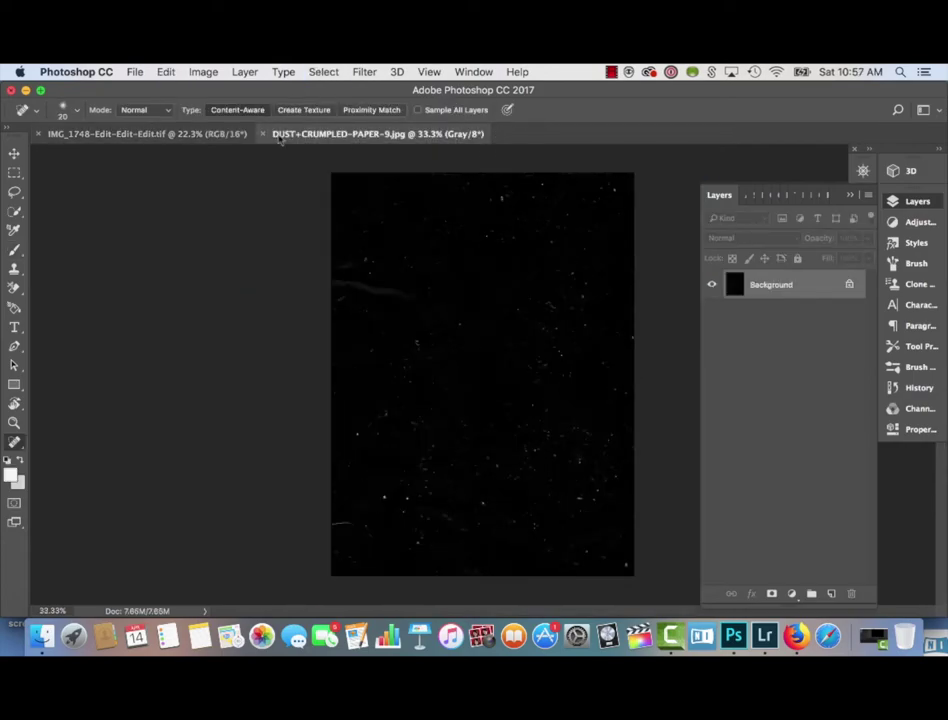
pyautogui.click(147, 134)
pyautogui.press('super+v')
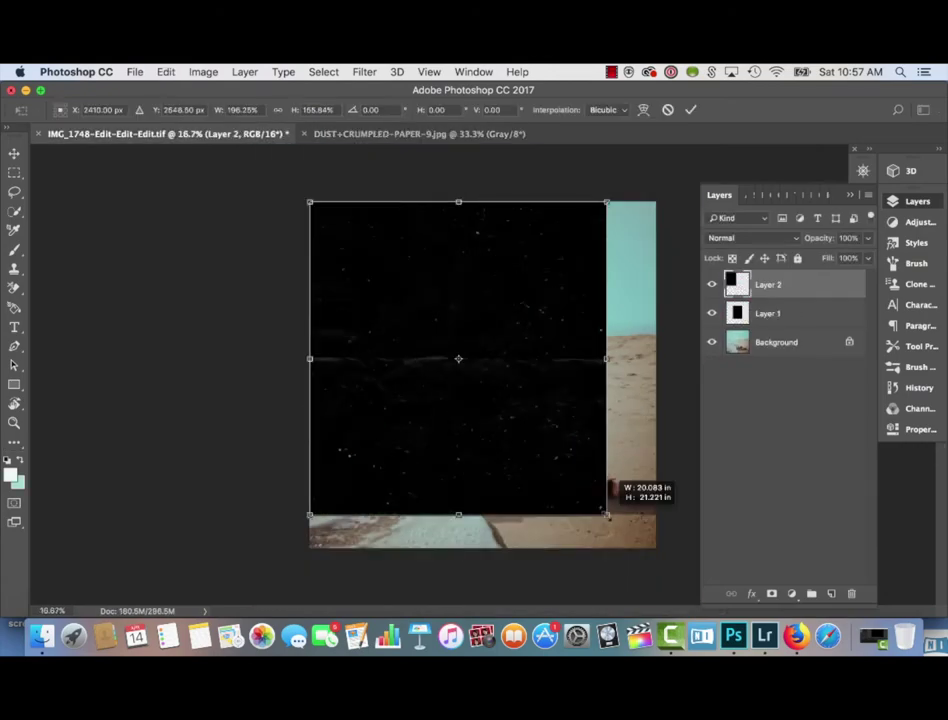
# Stretch the Layer 2 dust texture to cover the whole canvas
pyautogui.moveTo(607, 514); pyautogui.dragTo(667, 546)
pyautogui.press('Return')
pyautogui.press('super+0')
# Hide Layer 1, blend Layer 2 with Color Dodge, and compare the dust effect on and off
pyautogui.click(712, 314)
pyautogui.click(713, 317)
pyautogui.click(750, 238)
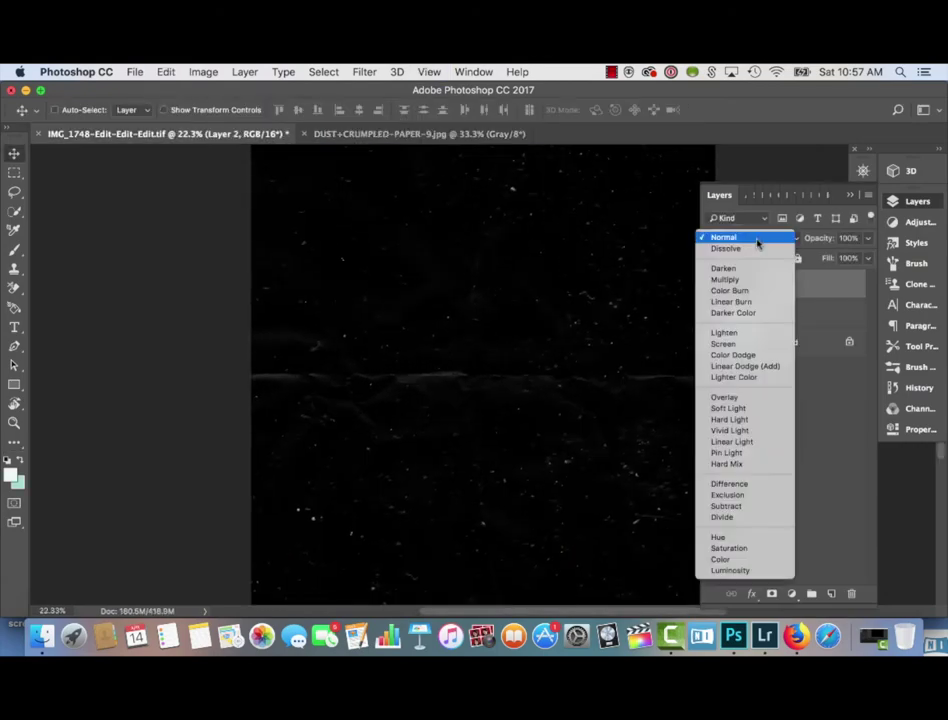
pyautogui.click(742, 344)
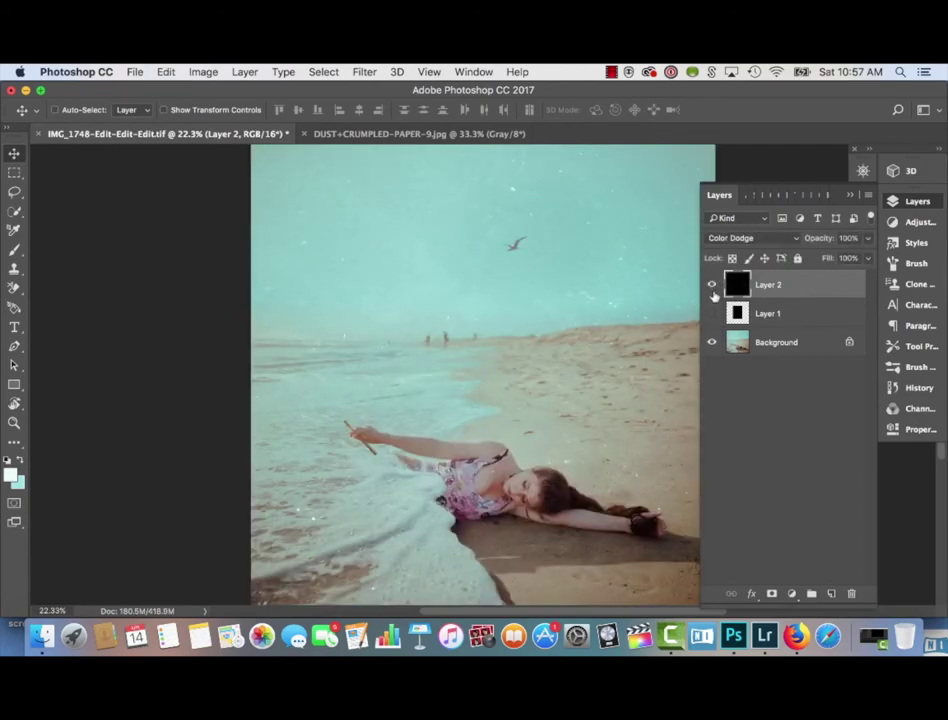
pyautogui.click(713, 290)
pyautogui.click(713, 290)
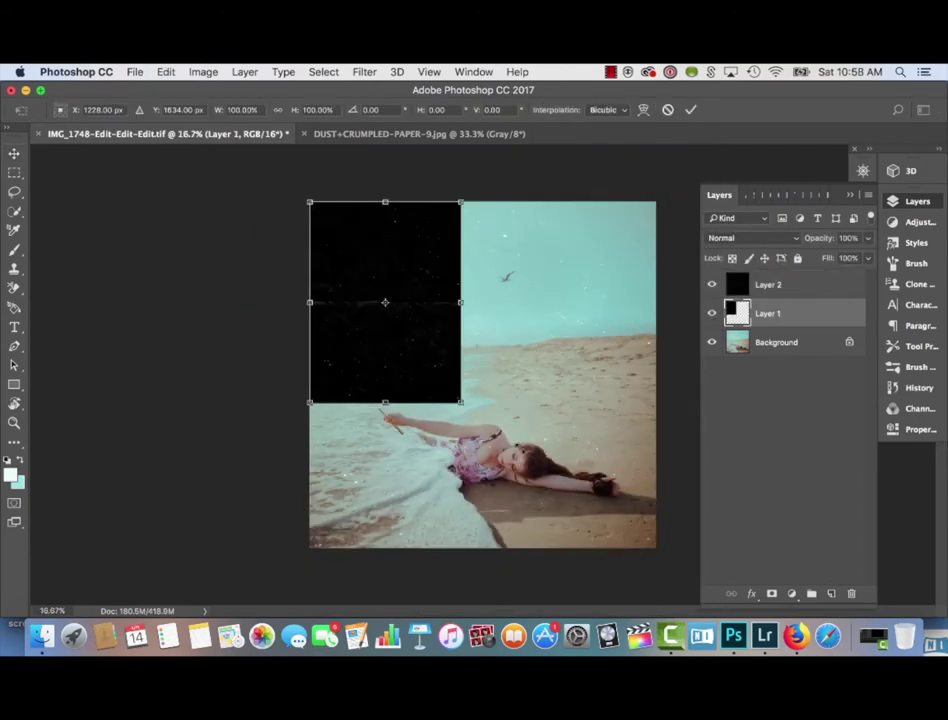
# Stretch the Layer 1 dust texture over the whole canvas and set its blend mode to Color Dodge
pyautogui.moveTo(461, 402); pyautogui.dragTo(652, 546)
pyautogui.press('Return')
pyautogui.press('super+0')
pyautogui.click(733, 240)
pyautogui.click(730, 353)
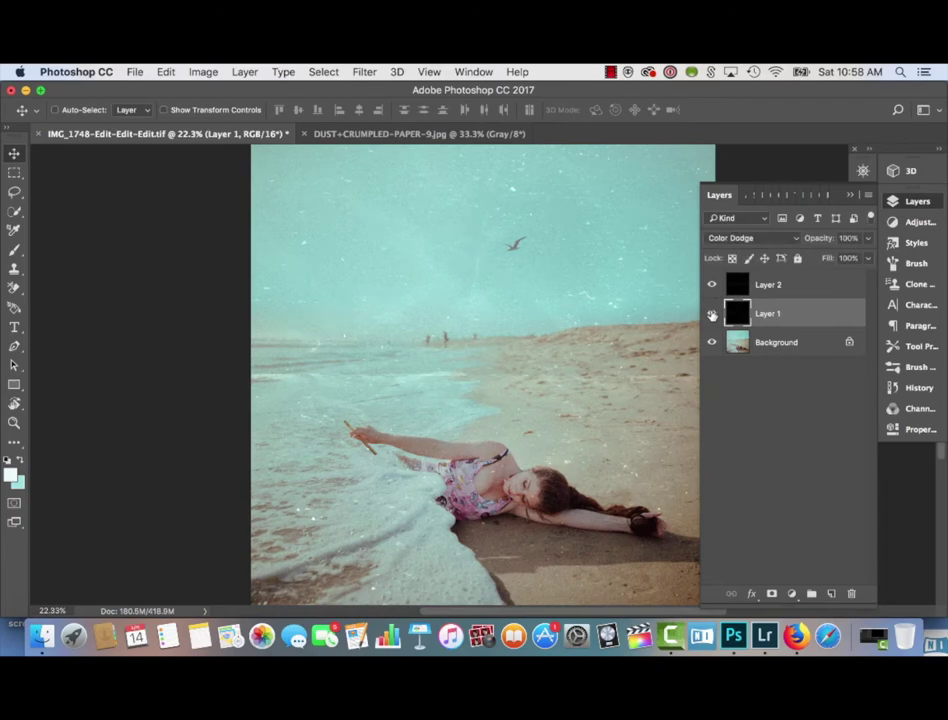
# Group the two dust texture layers, Layer 1 and Layer 2
pyautogui.click(768, 285)
pyautogui.keyDown('shift'); pyautogui.click(778, 314); pyautogui.keyUp('shift')
pyautogui.press('super+g')
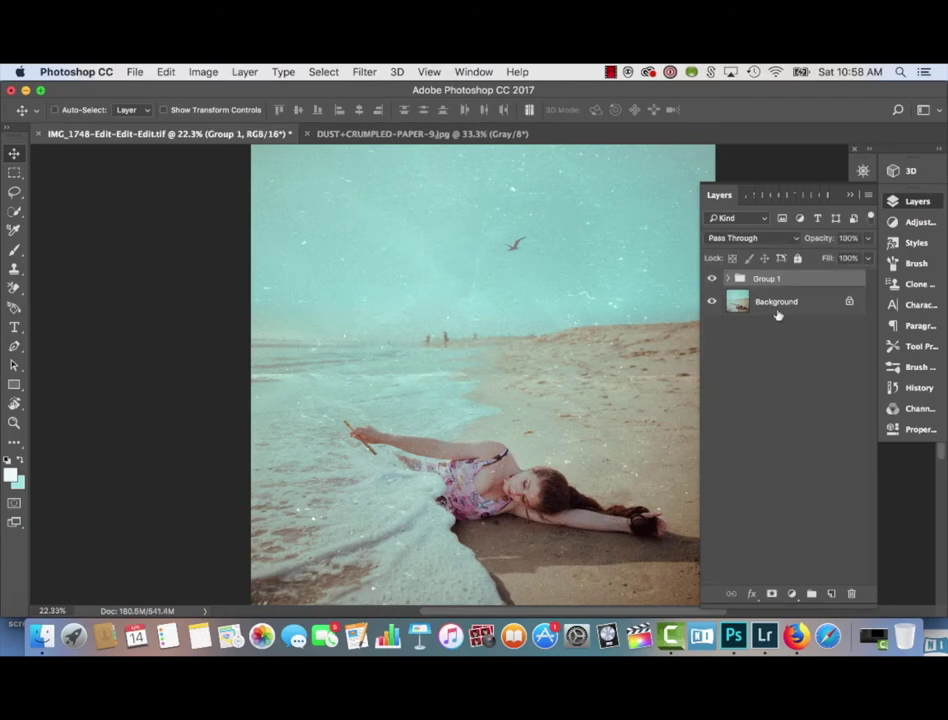